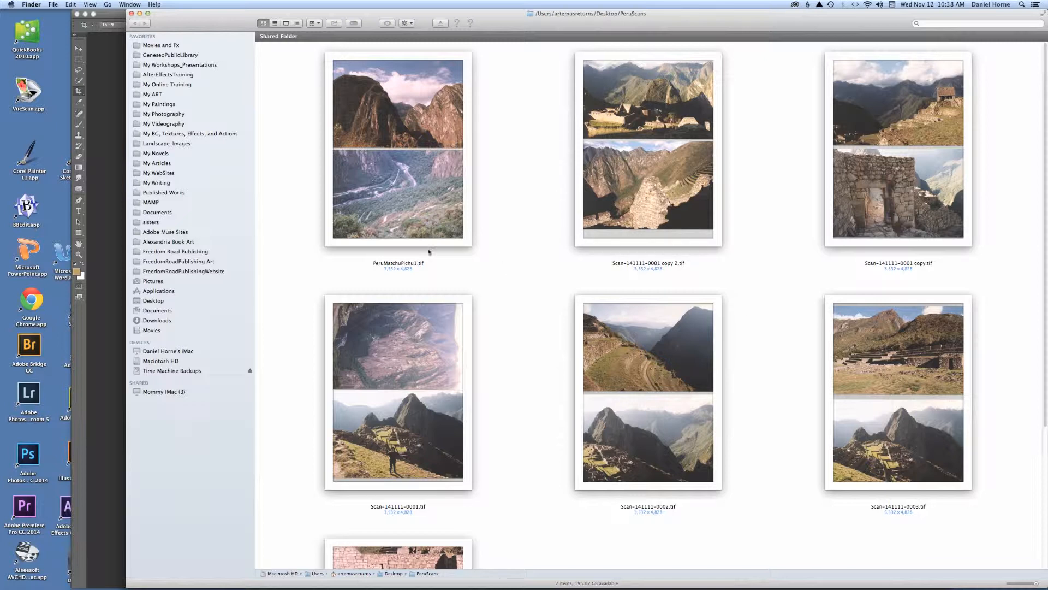
- Open Scan-141111-0004.tif from the PeruScans folder in Photoshop
left_click(22, 95)
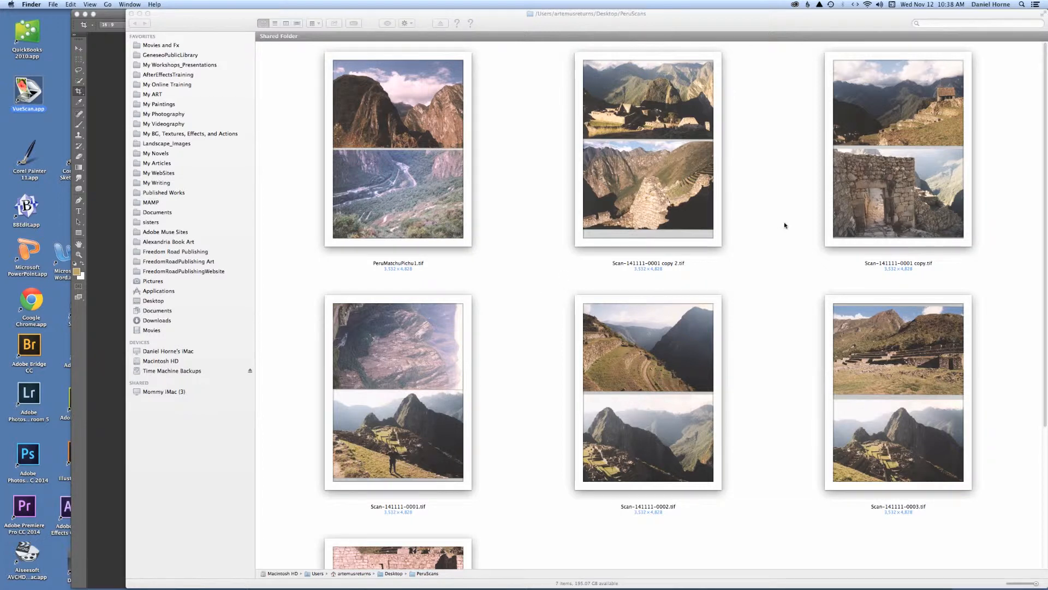
scroll(785, 225, "down", 5)
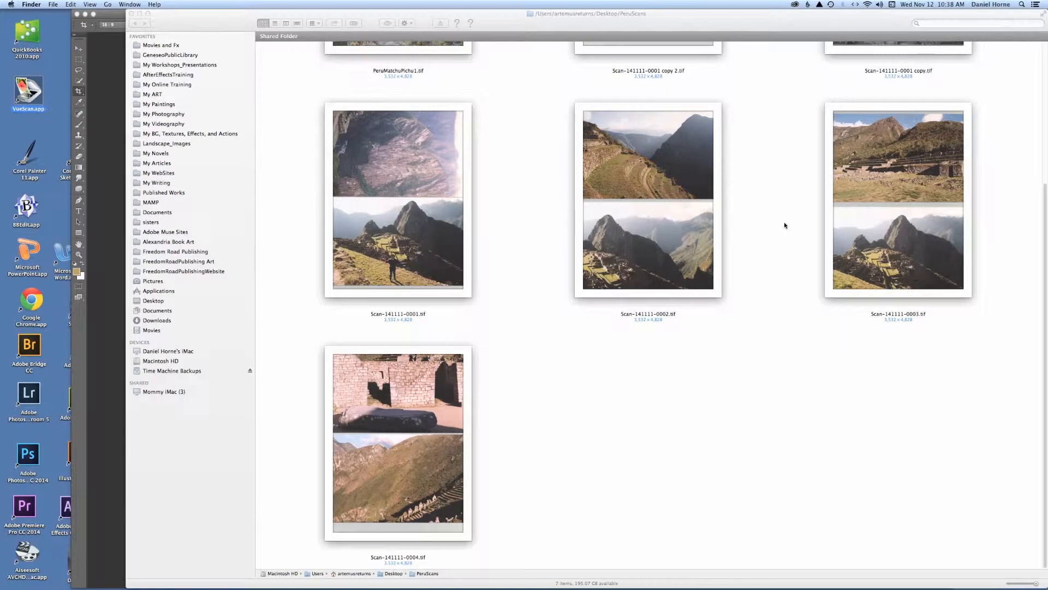
scroll(785, 225, "up", 2)
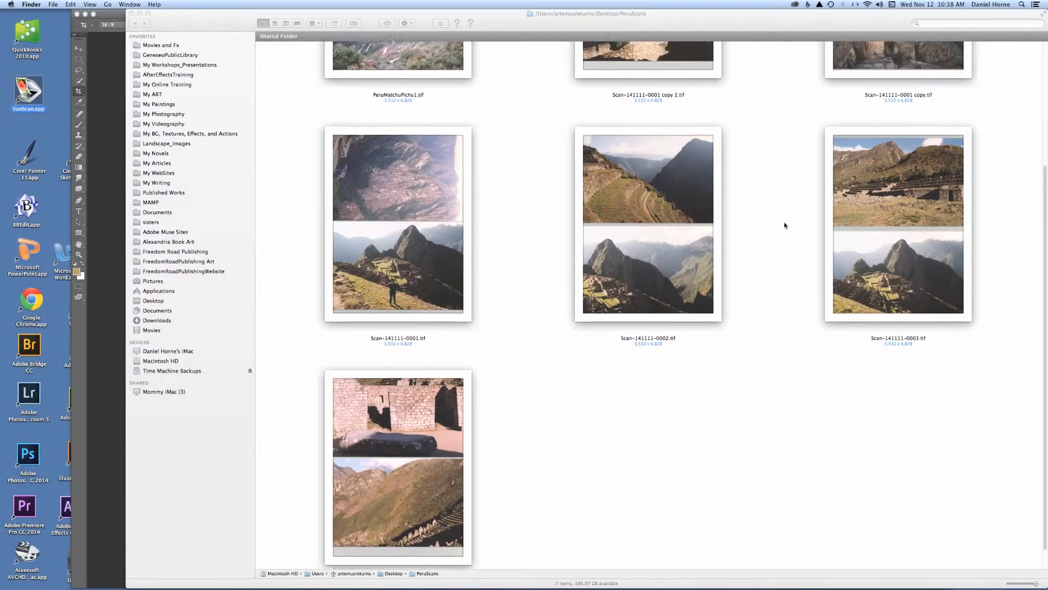
scroll(785, 225, "up", 3)
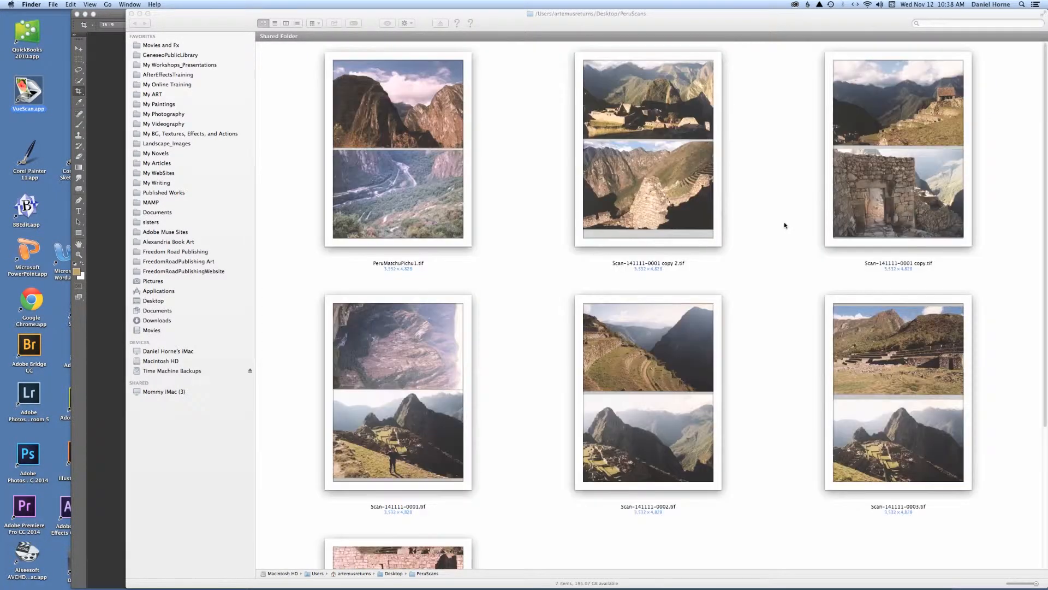
scroll(785, 225, "down", 5)
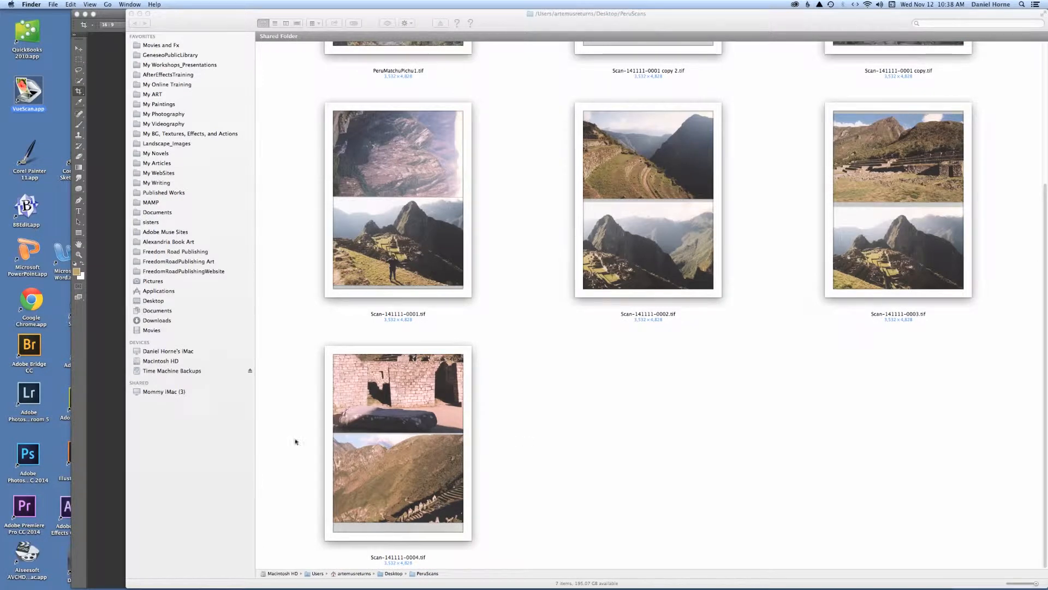
left_click(390, 410)
left_click_drag(267, 13, 704, 13)
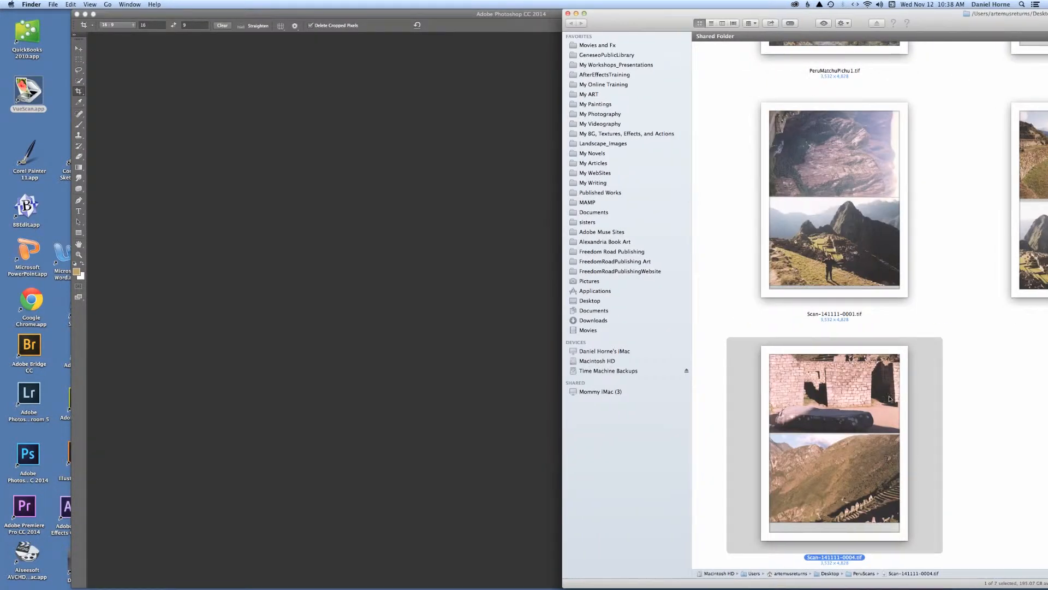
left_click_drag(862, 428, 385, 268)
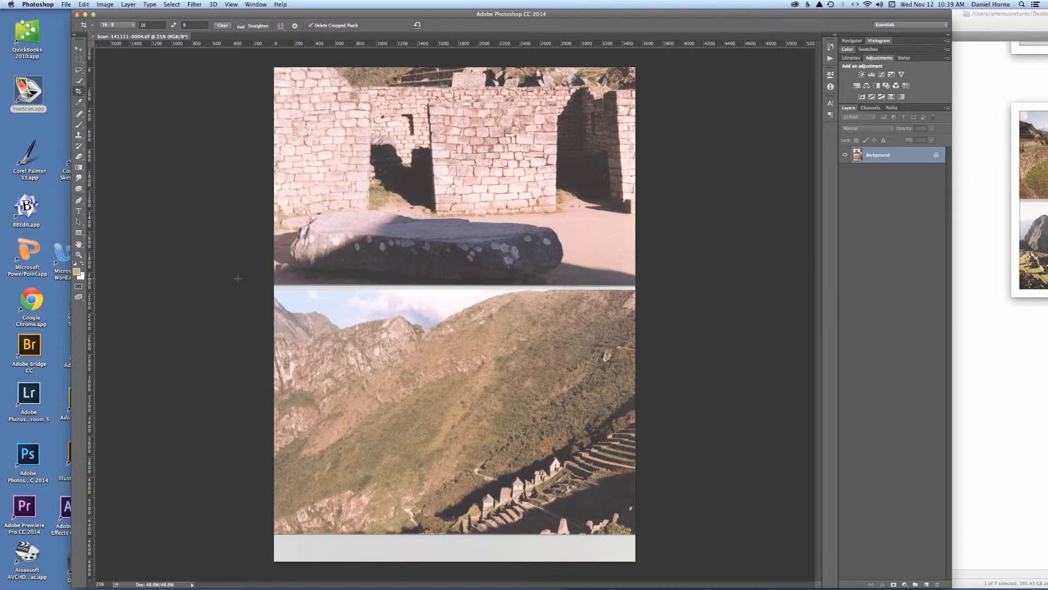
- Unlock the Background as a regular layer and set the Rectangular Marquee's style to Normal
left_click(936, 155)
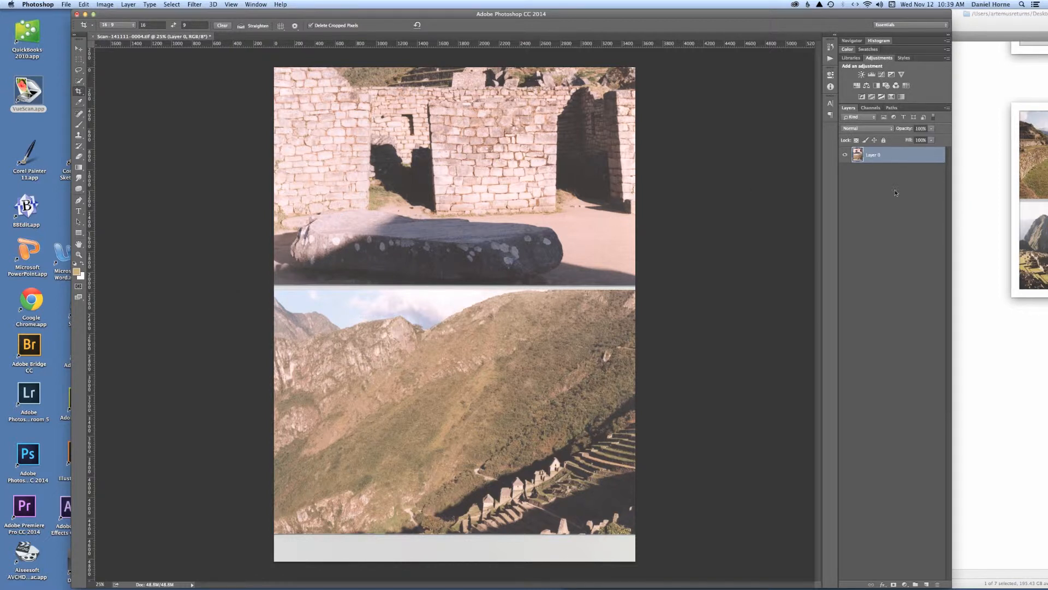
left_click(78, 63)
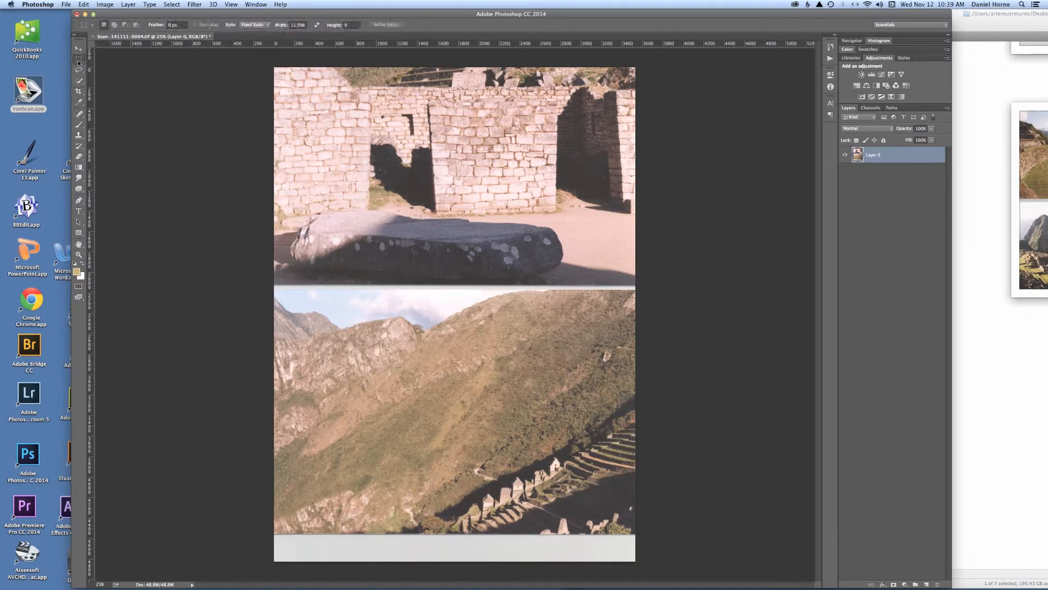
left_click(116, 57)
left_click_drag(275, 69, 635, 271)
left_click(251, 25)
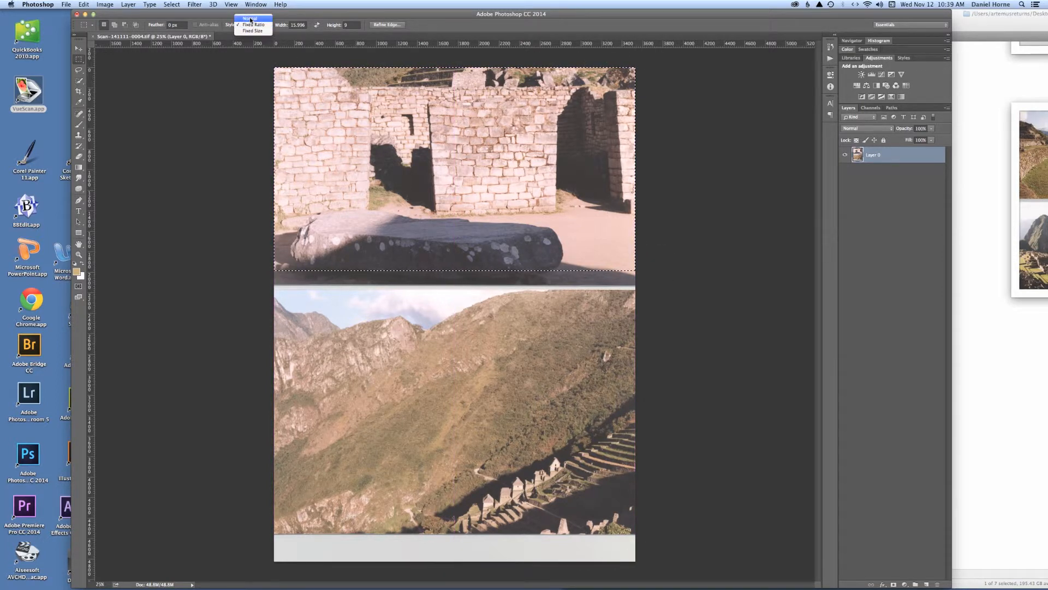
left_click(250, 19)
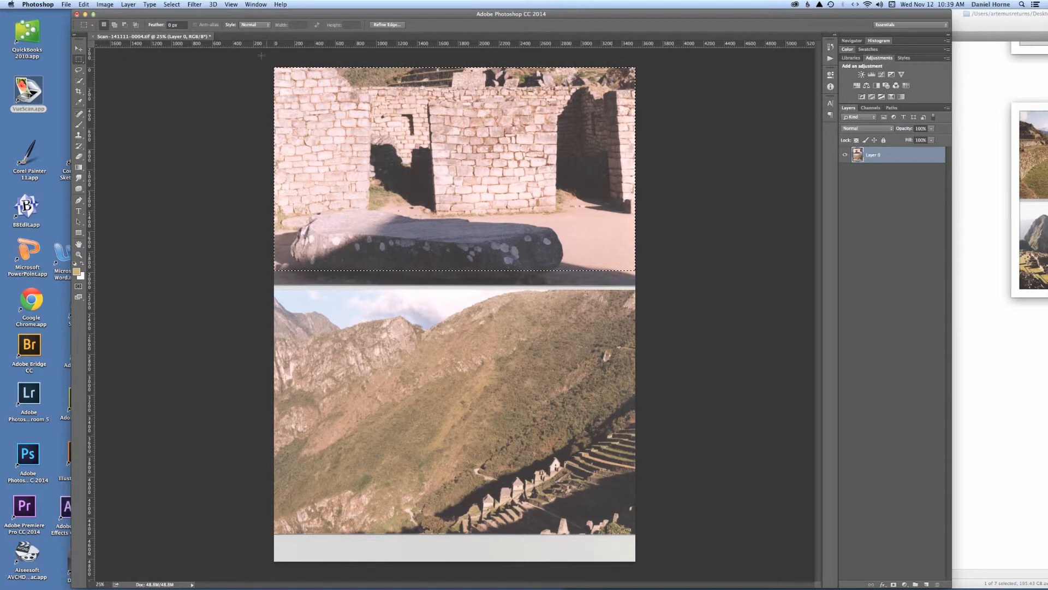
- Select the whole upper photo of the stone ruins and copy it to a new layer
left_click_drag(274, 67, 635, 285)
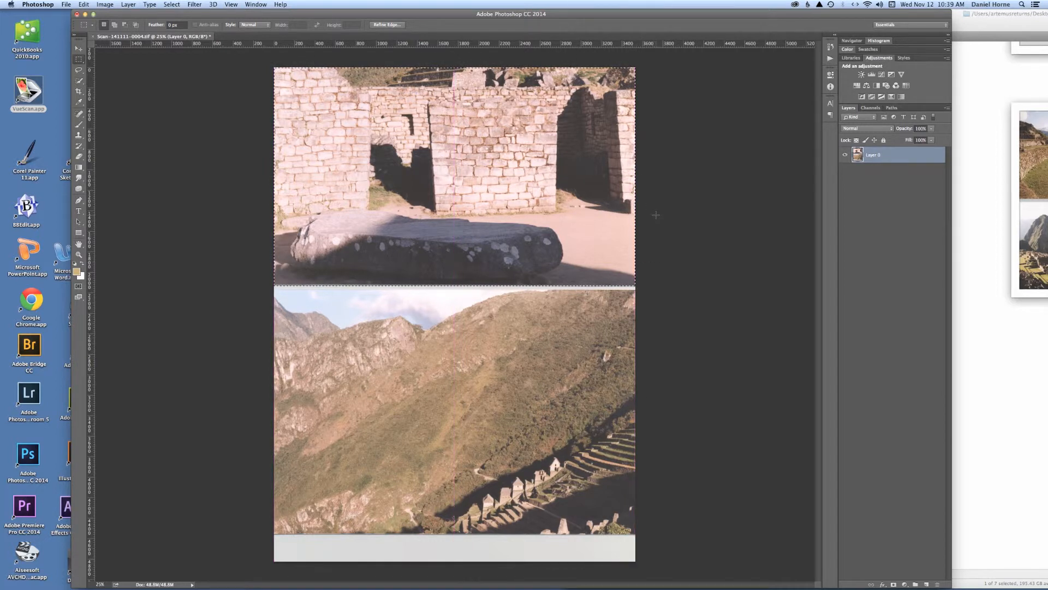
left_click(128, 4)
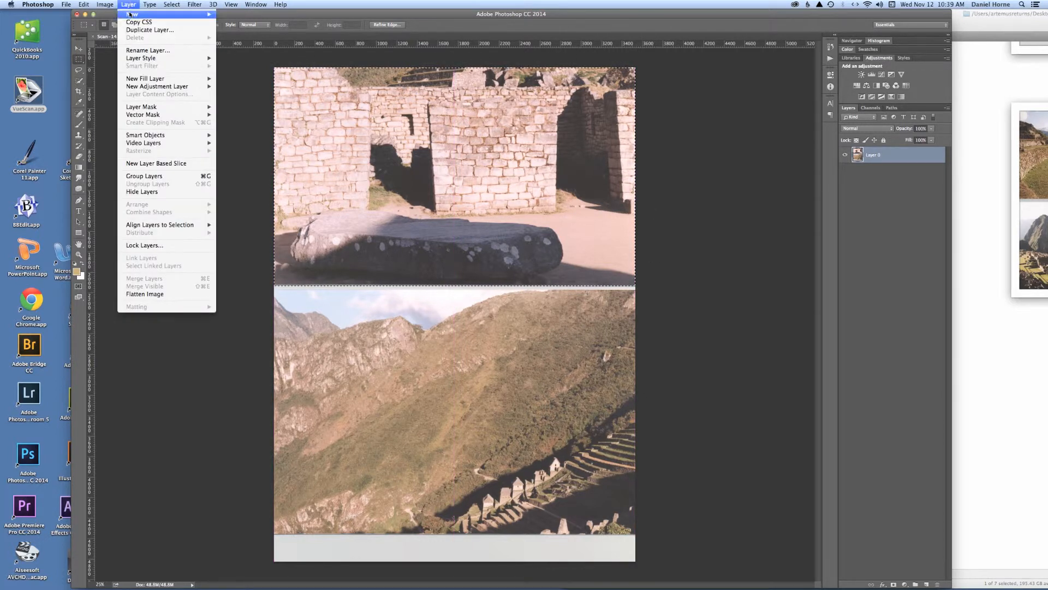
mouse_move(129, 14)
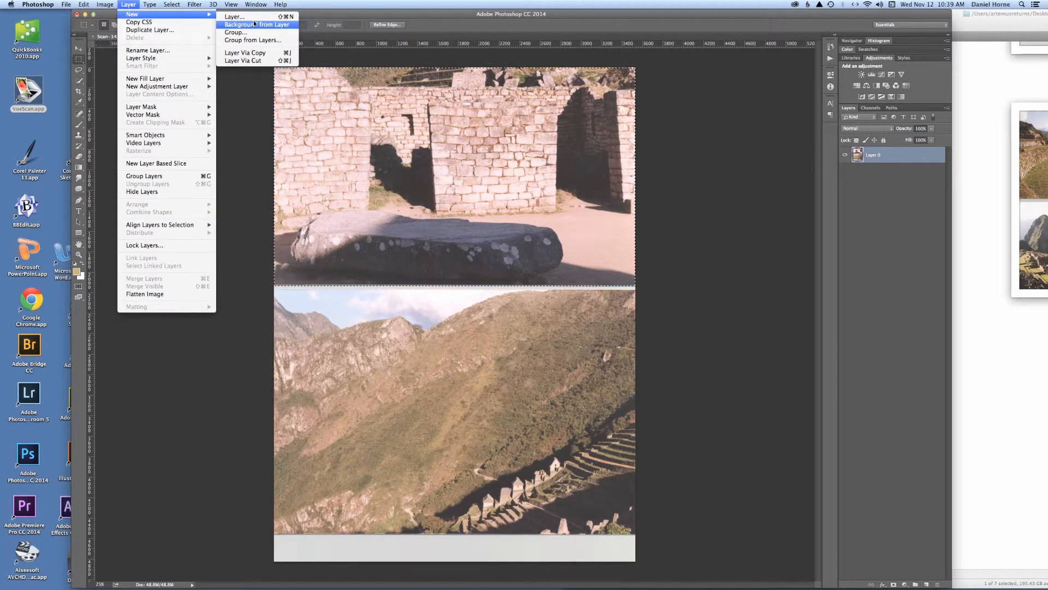
left_click(253, 54)
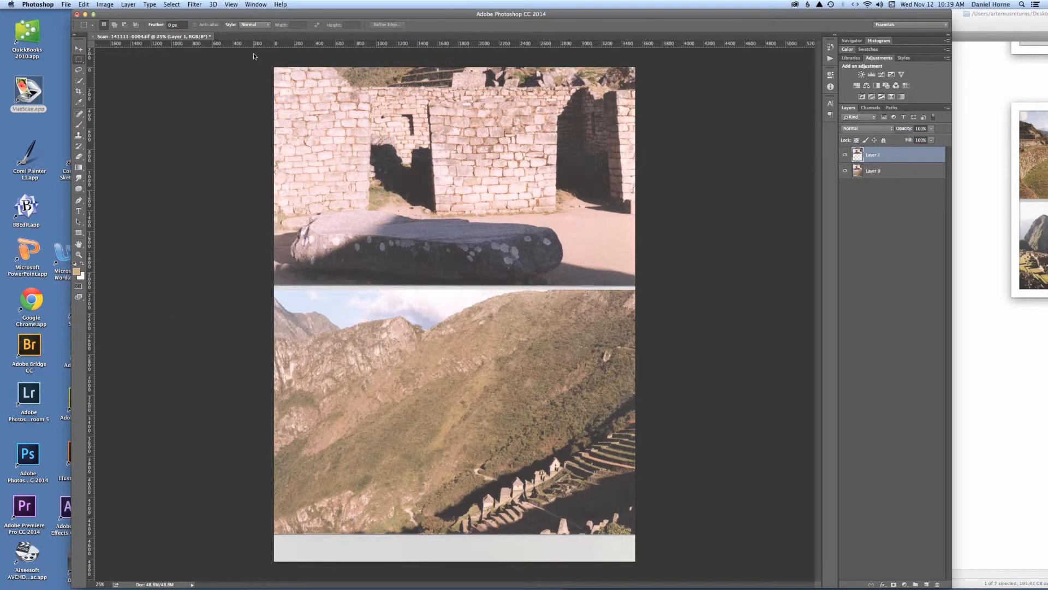
- Select the lower mountainside photo and try to copy it to a new layer from Layer 1
left_click_drag(275, 288, 640, 534)
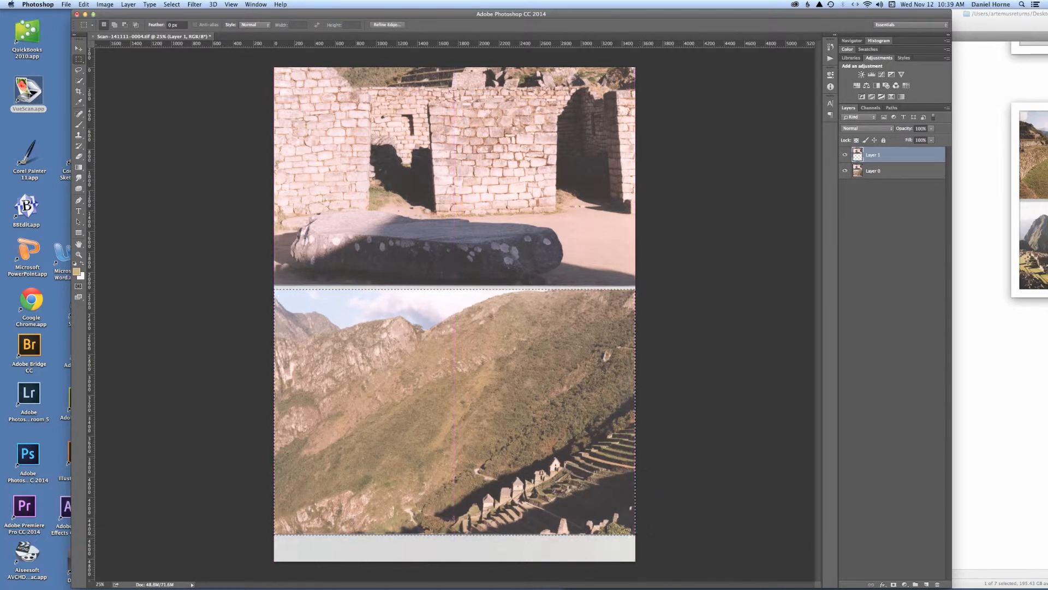
left_click(128, 4)
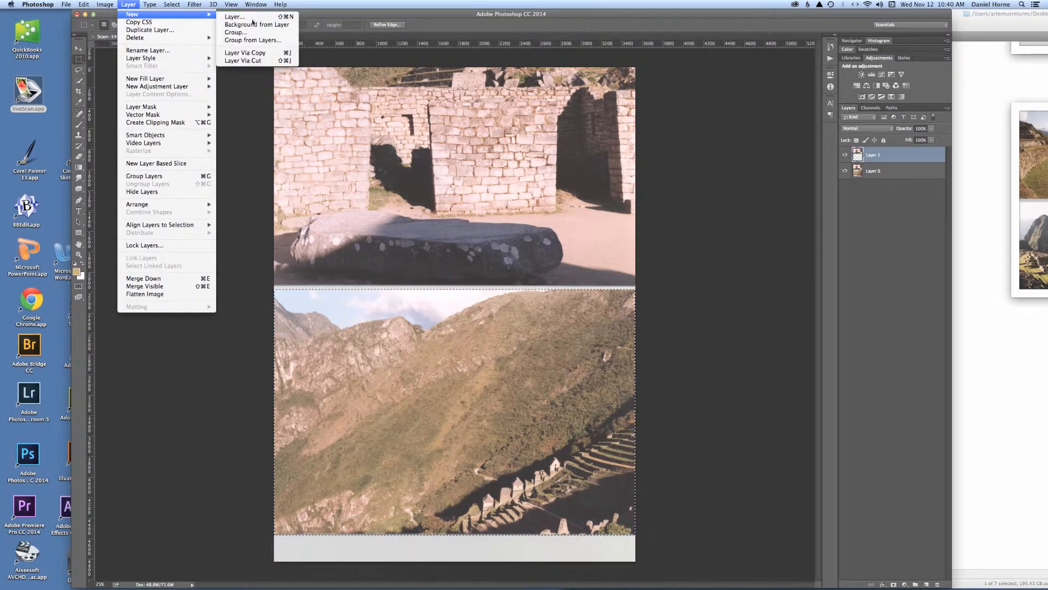
left_click(255, 53)
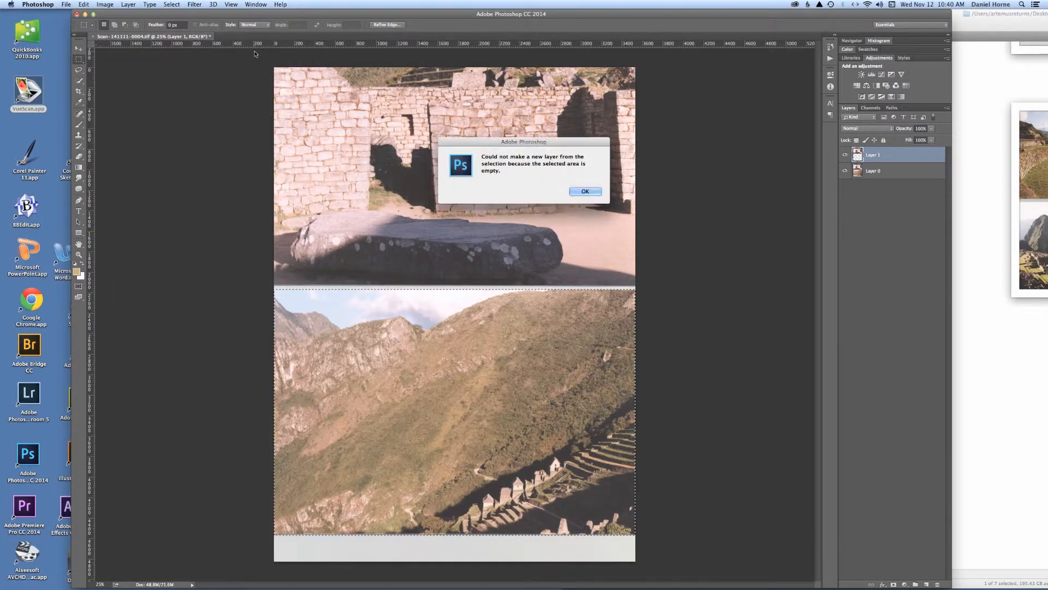
left_click(586, 194)
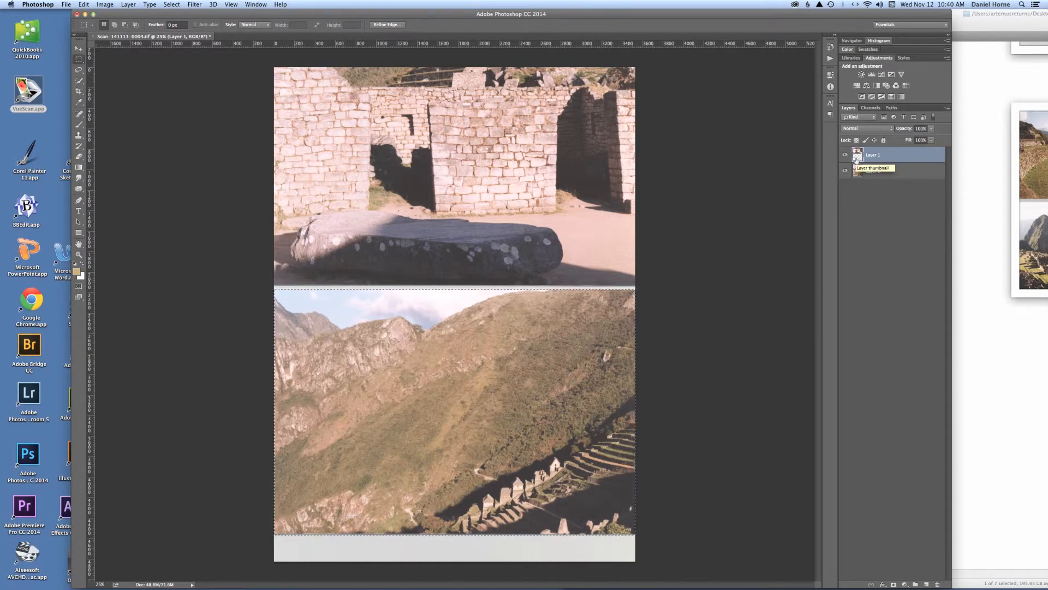
- Copy the selected mountainside photo from Layer 0 to a new layer
left_click(894, 171)
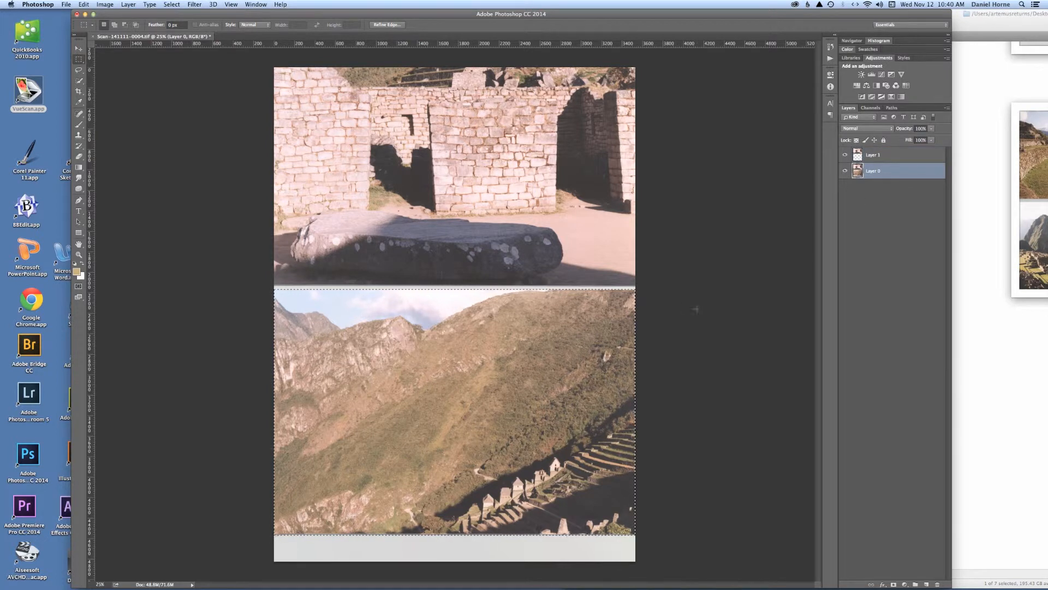
left_click(129, 4)
mouse_move(137, 15)
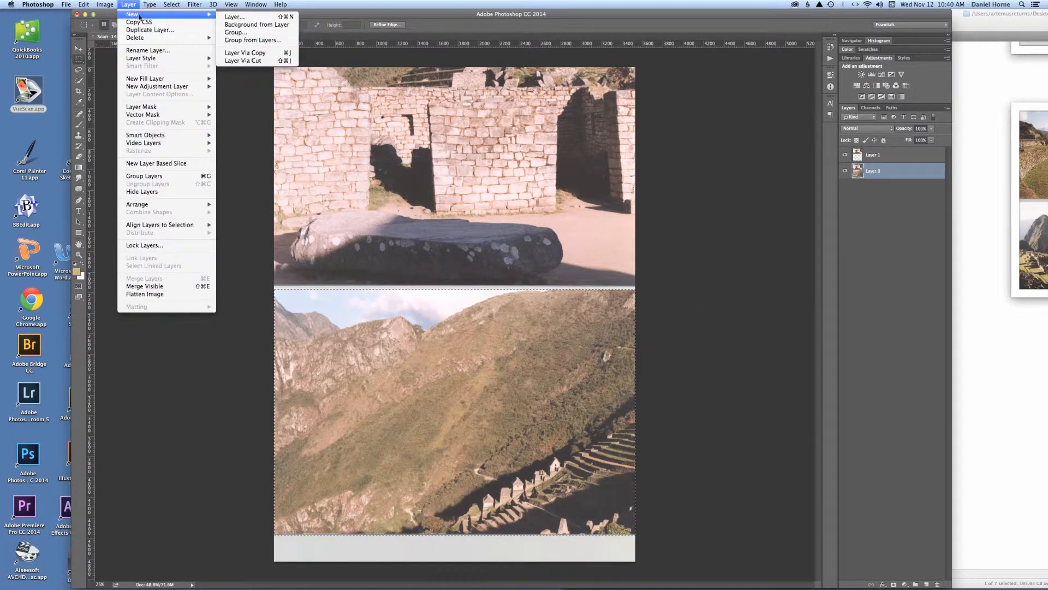
left_click(240, 53)
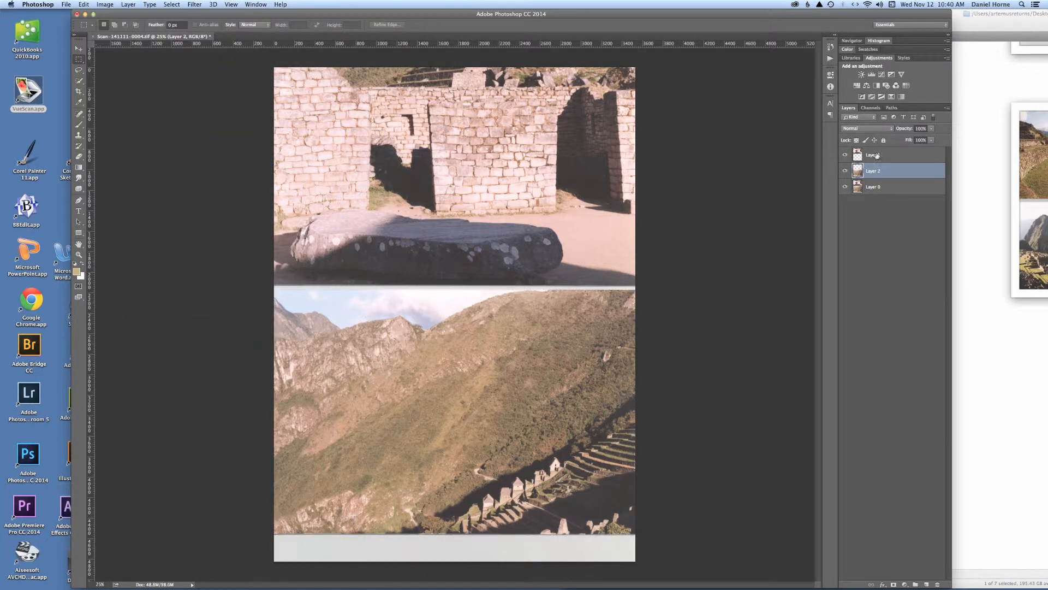
- Hide Layer 0 and check the two extracted photos by switching Layer 2 and Layer 1 off and on
left_click(883, 155)
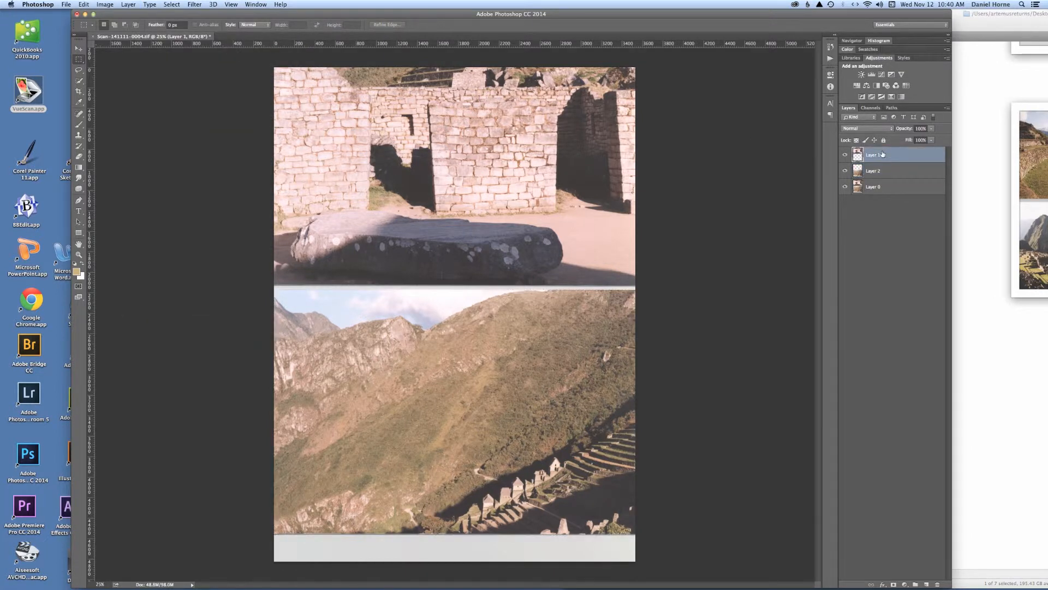
left_click(846, 187)
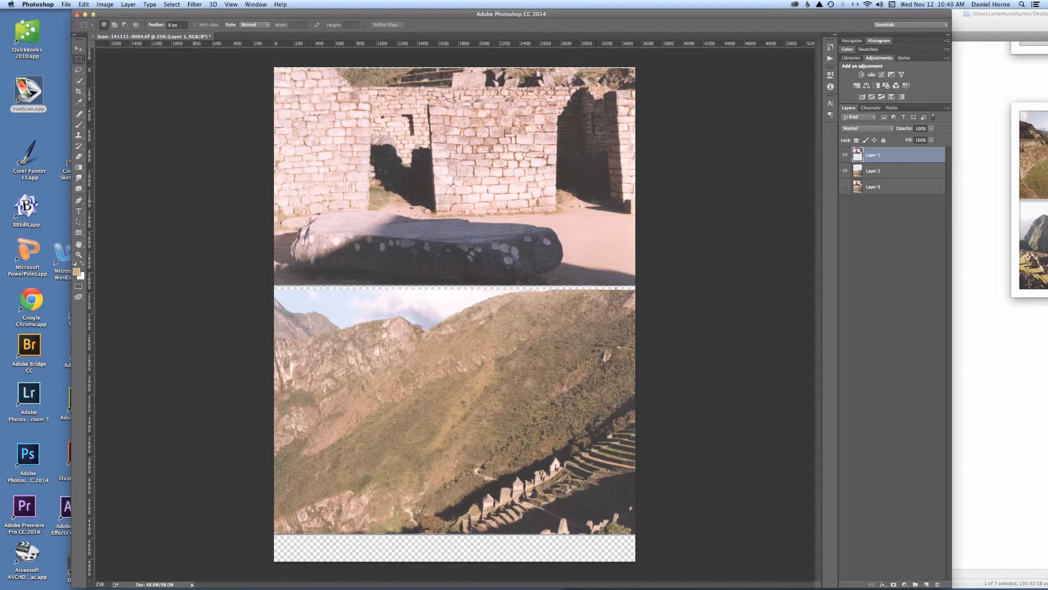
left_click(845, 172)
left_click(846, 171)
left_click(844, 156)
left_click(844, 156)
- Duplicate Layer 1 into a new document named Sacrificial_Table
right_click(901, 158)
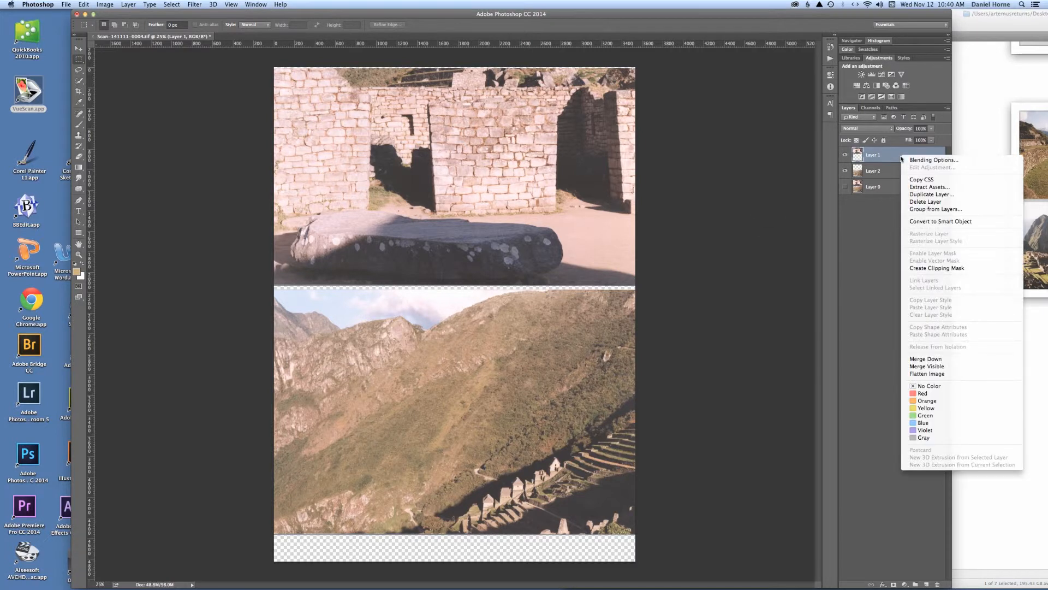
left_click(927, 195)
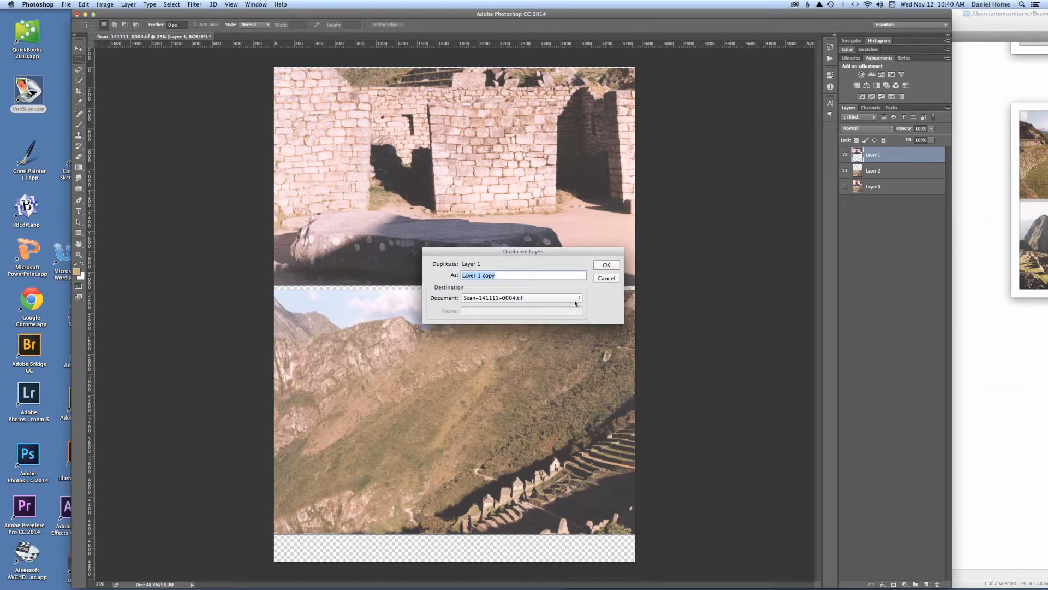
left_click(513, 304)
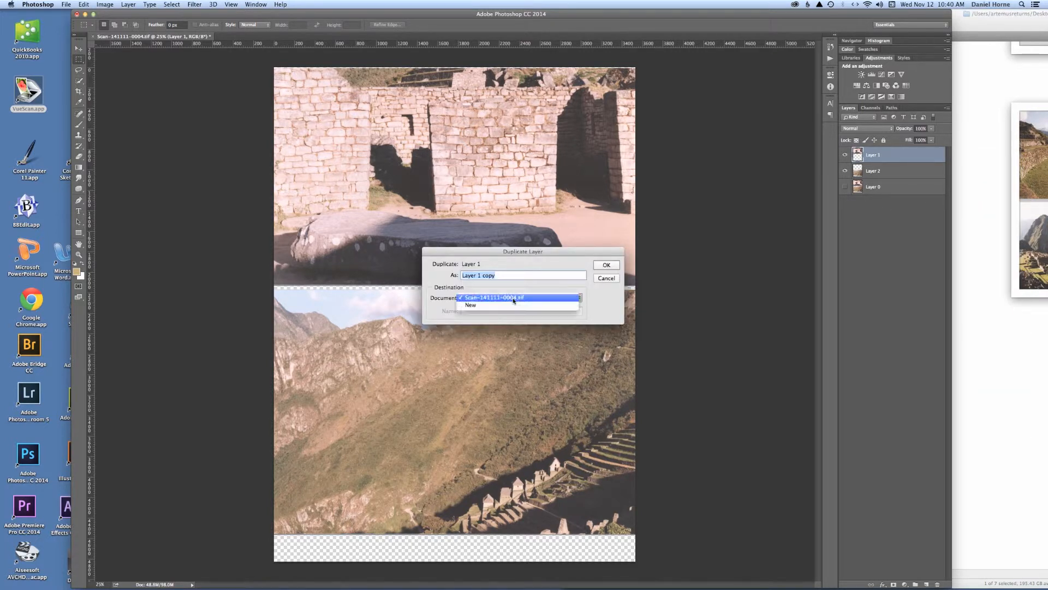
left_click(511, 310)
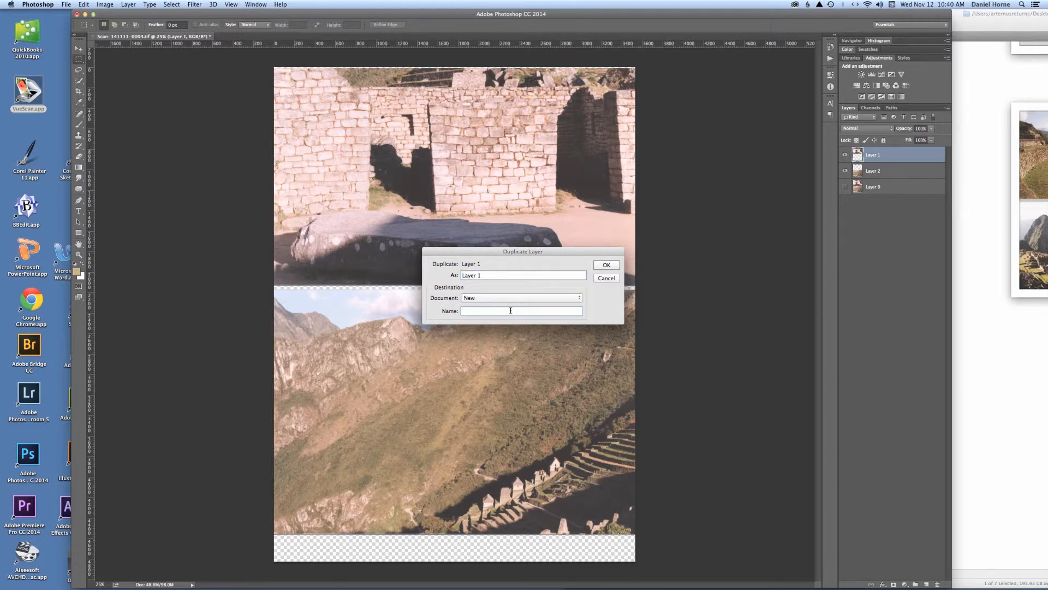
type("Sacrificial_Table")
left_click(603, 265)
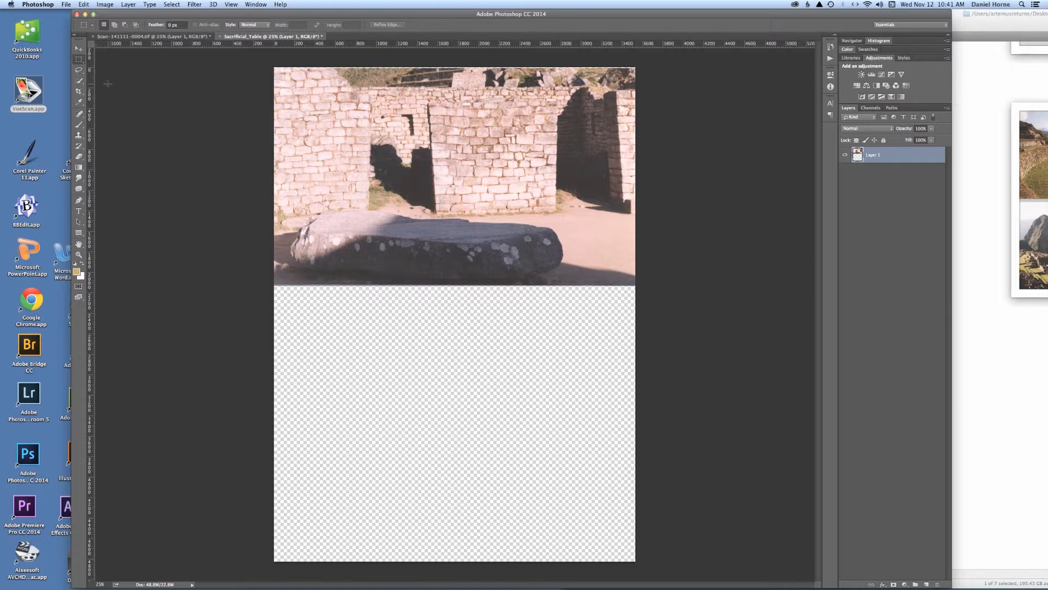
- Clear the fixed crop ratio and crop the Sacrificial_Table document to the photo, removing the empty area below it
left_click(78, 91)
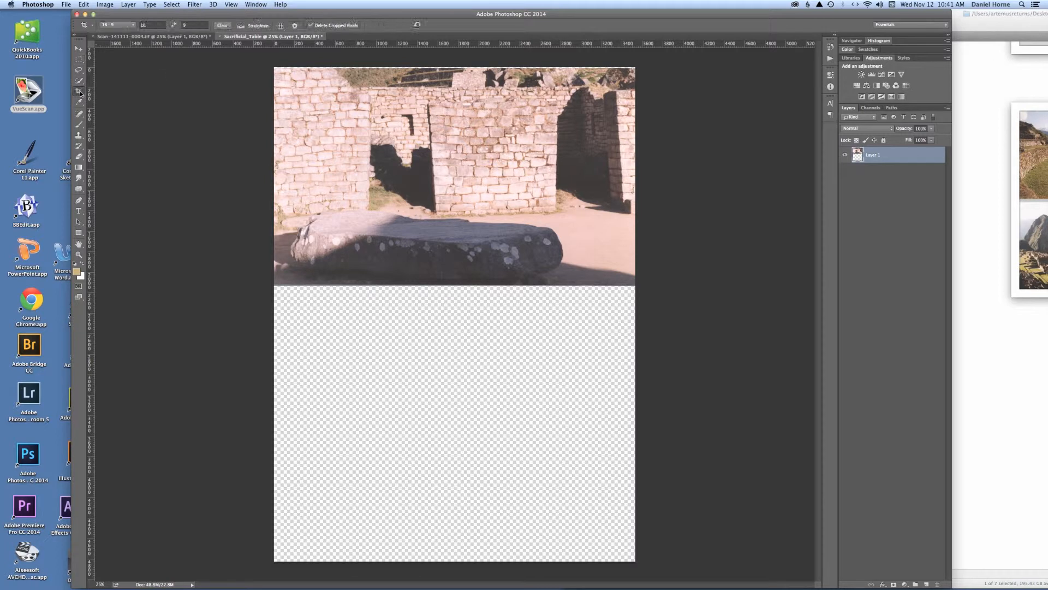
left_click(221, 26)
left_click_drag(274, 67, 642, 285)
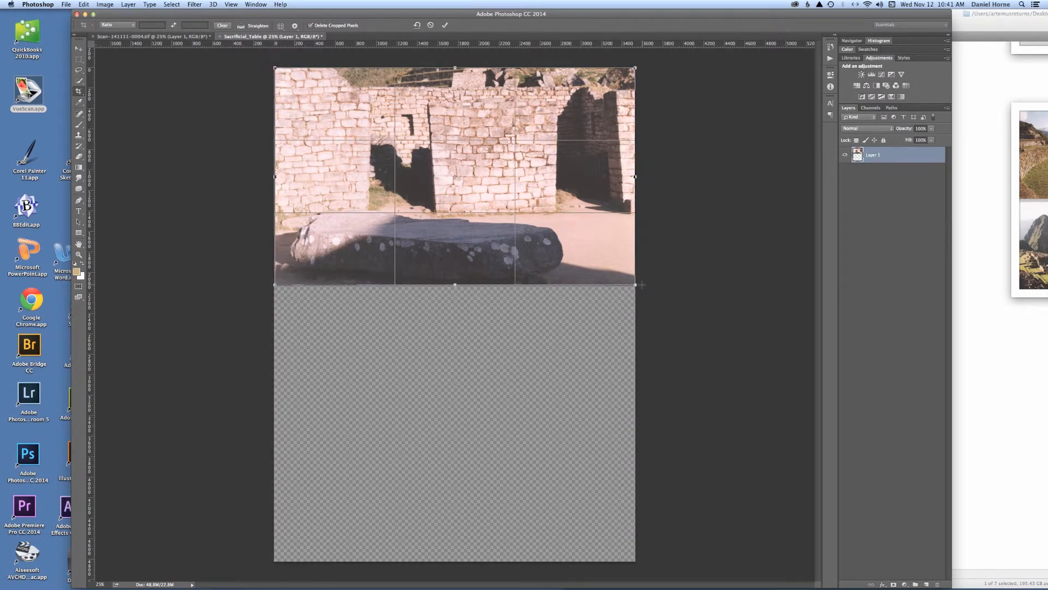
key("Return")
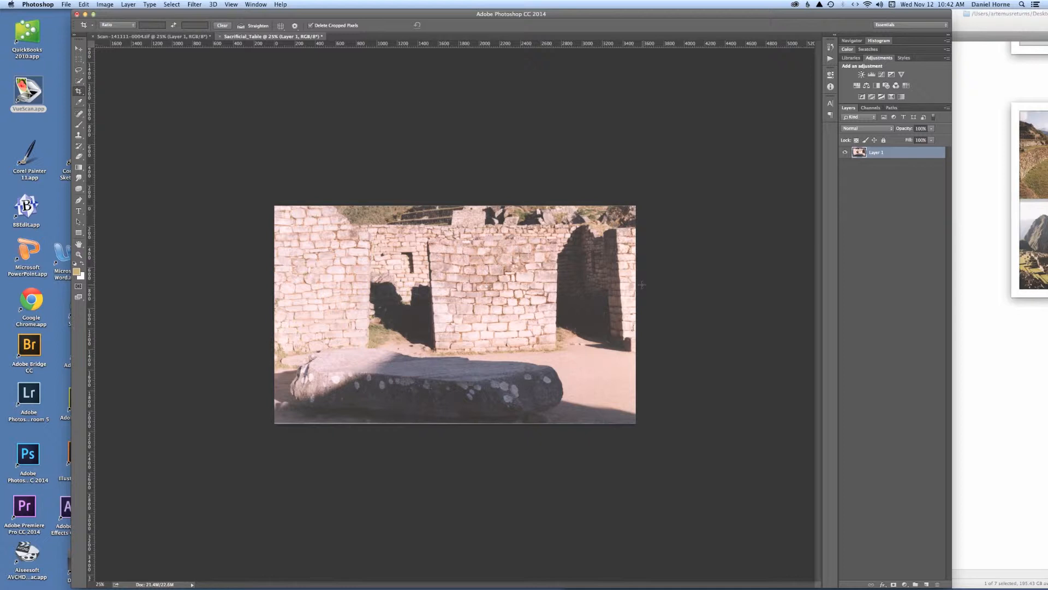
- Apply Levels to Layer 1 using the automatic correction with the midtone input set to 1.15
left_click(107, 5)
mouse_move(110, 27)
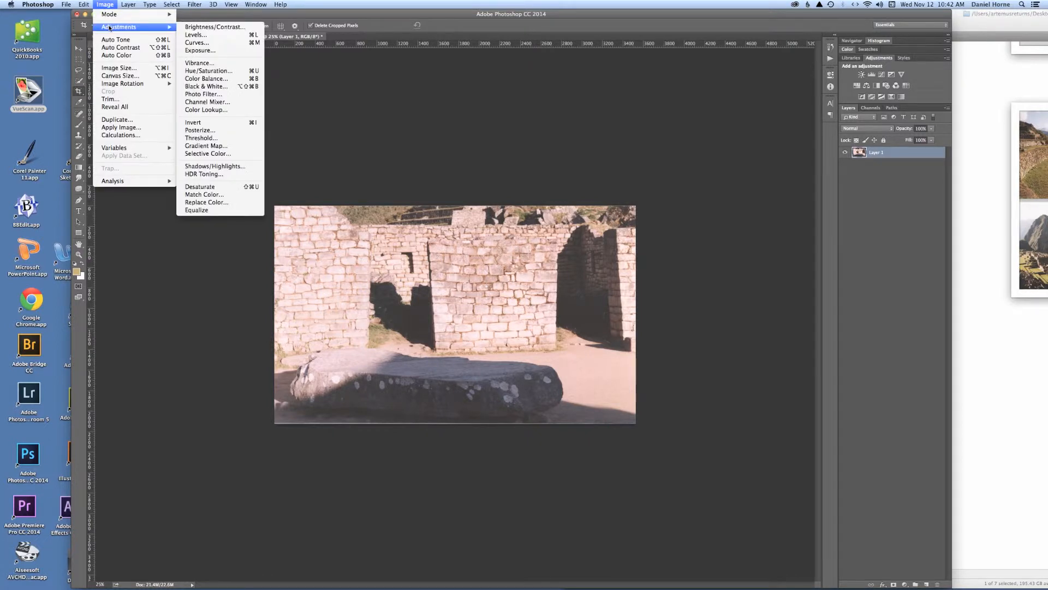
left_click(197, 35)
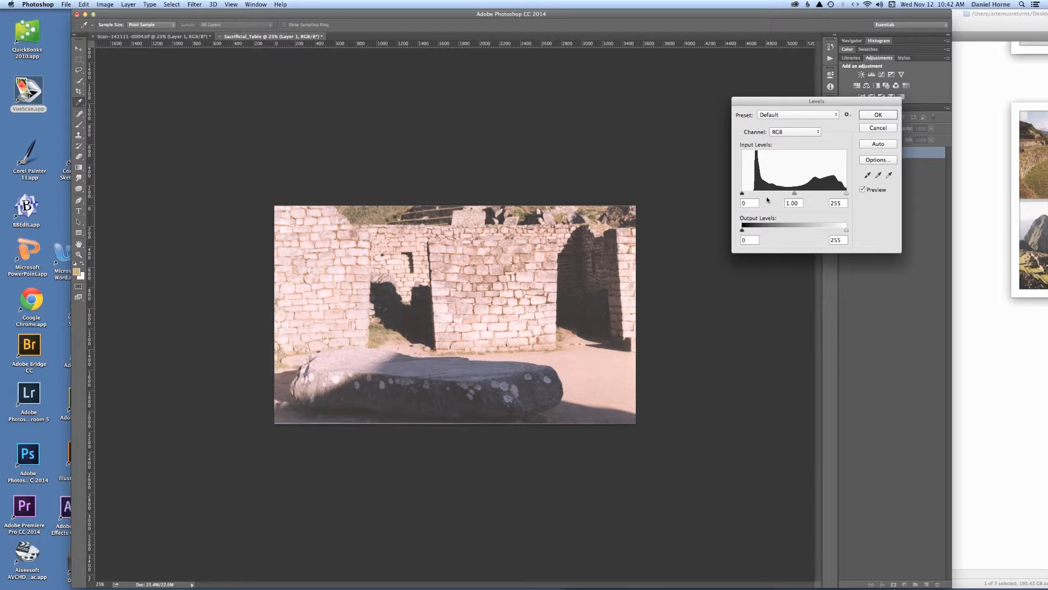
left_click(888, 144)
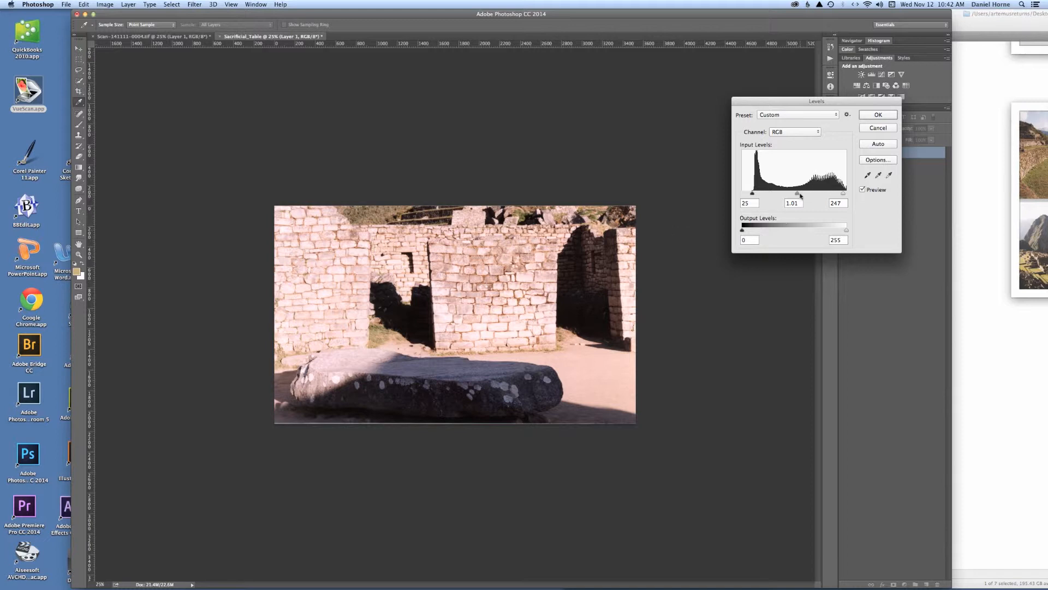
left_click_drag(797, 194, 794, 194)
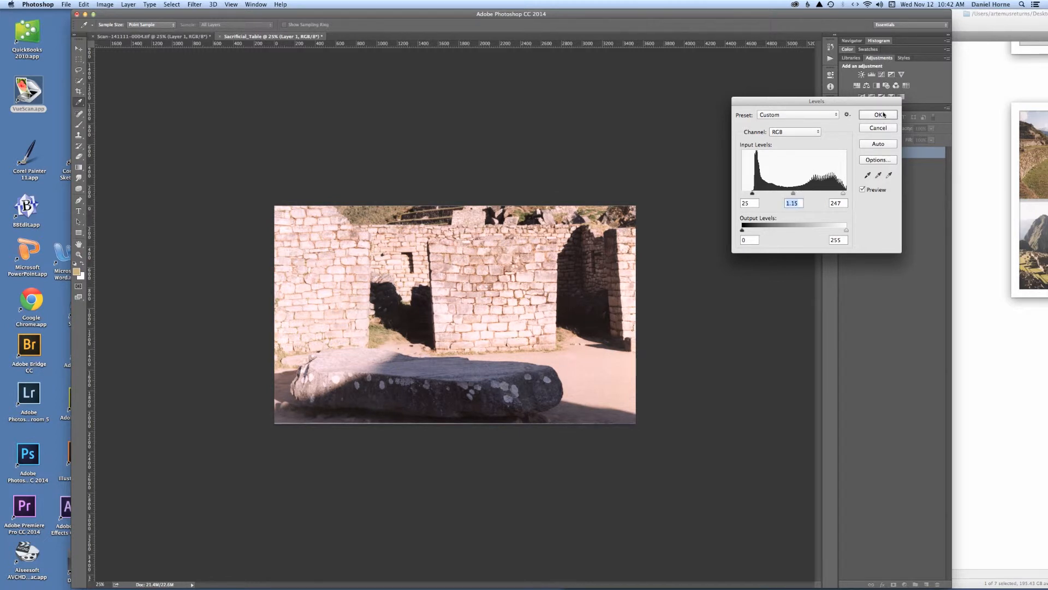
left_click(883, 114)
key("c")
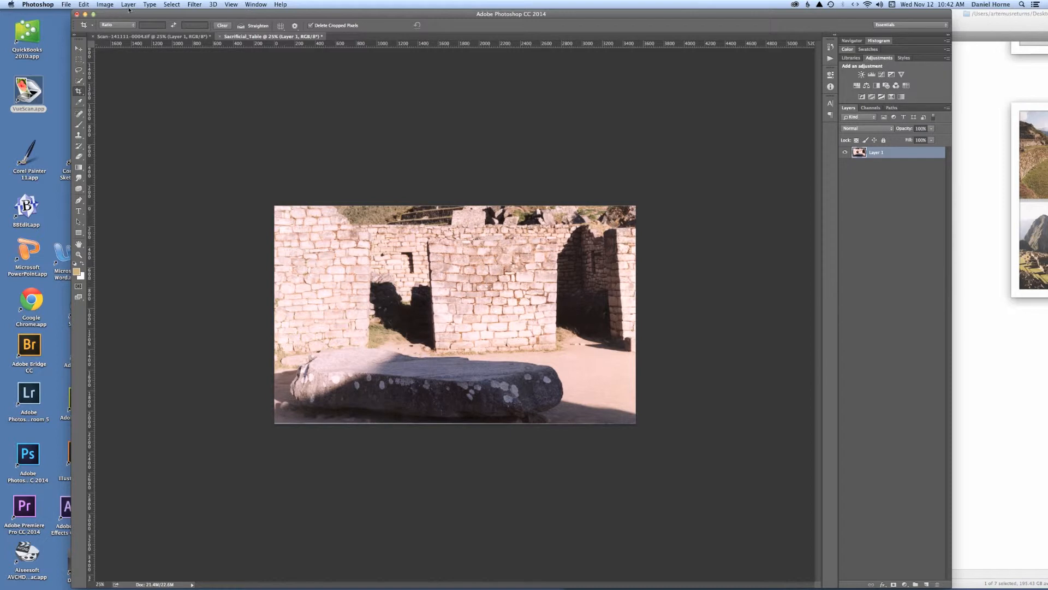
- Apply a Brightness/Contrast adjustment to Layer 1 using the automatic correction
left_click(105, 5)
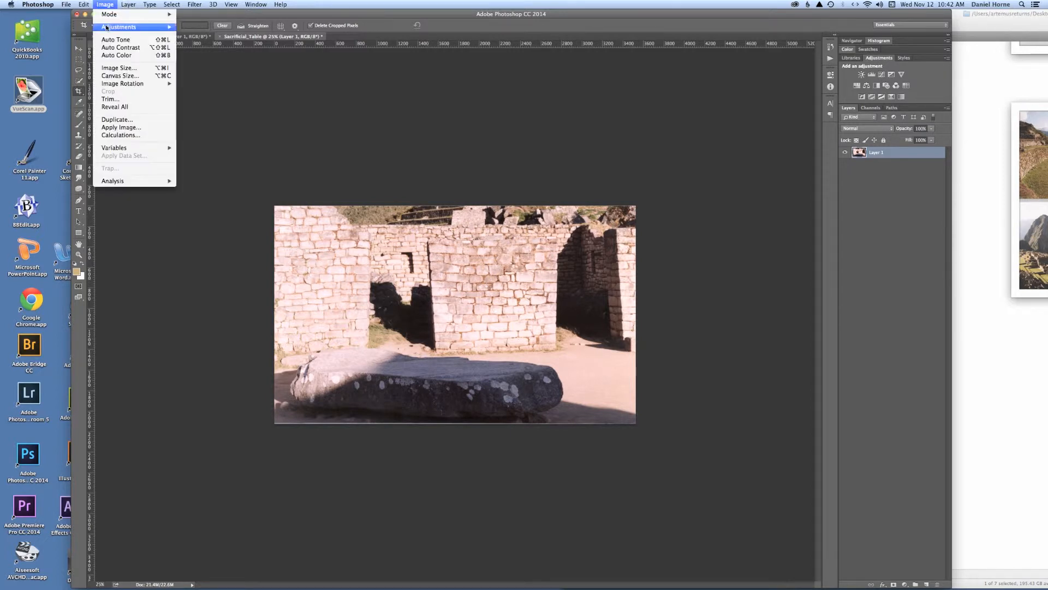
mouse_move(163, 22)
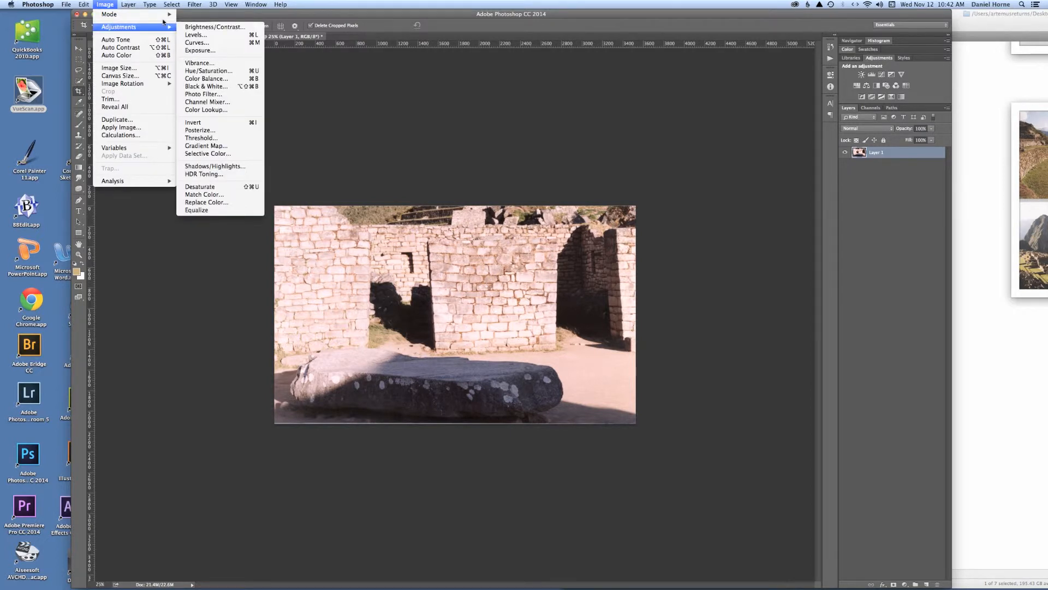
left_click(221, 27)
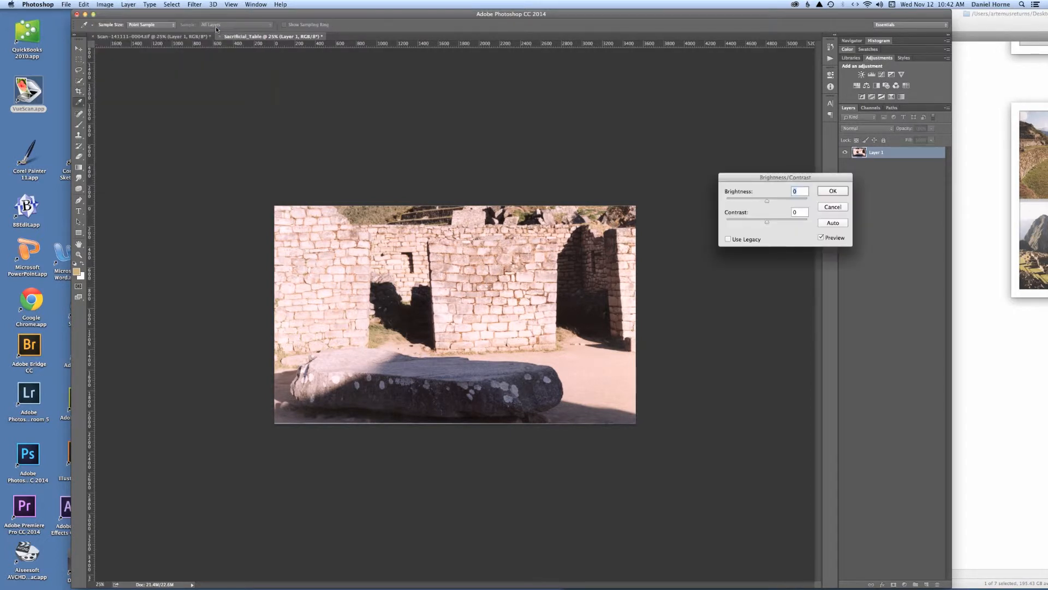
left_click(840, 224)
left_click(833, 191)
key("c")
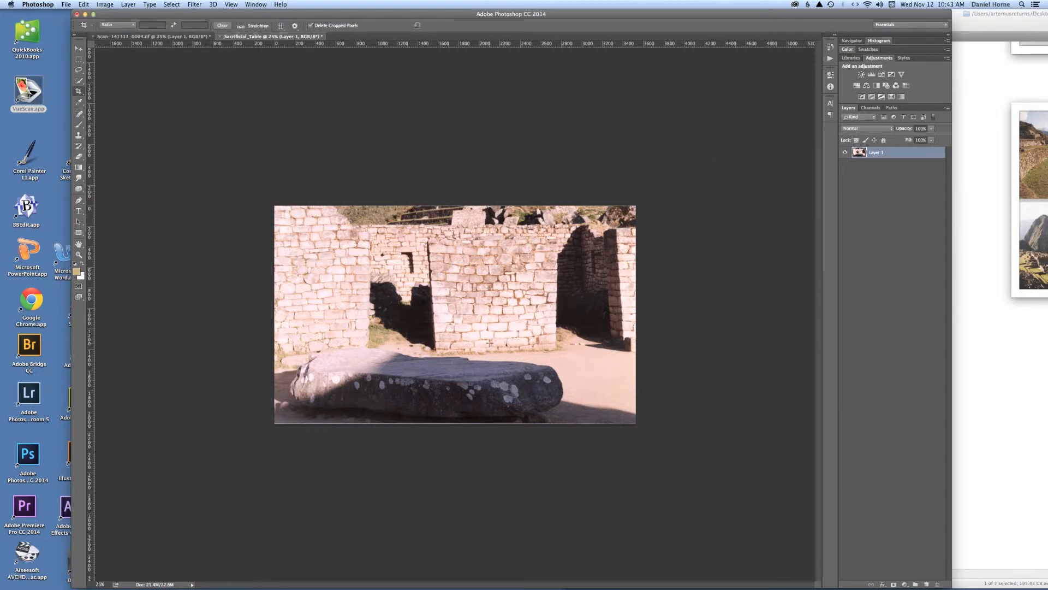
- Apply another Brightness/Contrast adjustment, raising brightness to 12 and fine-tuning contrast after trying 20 and -13
left_click(104, 4)
mouse_move(131, 27)
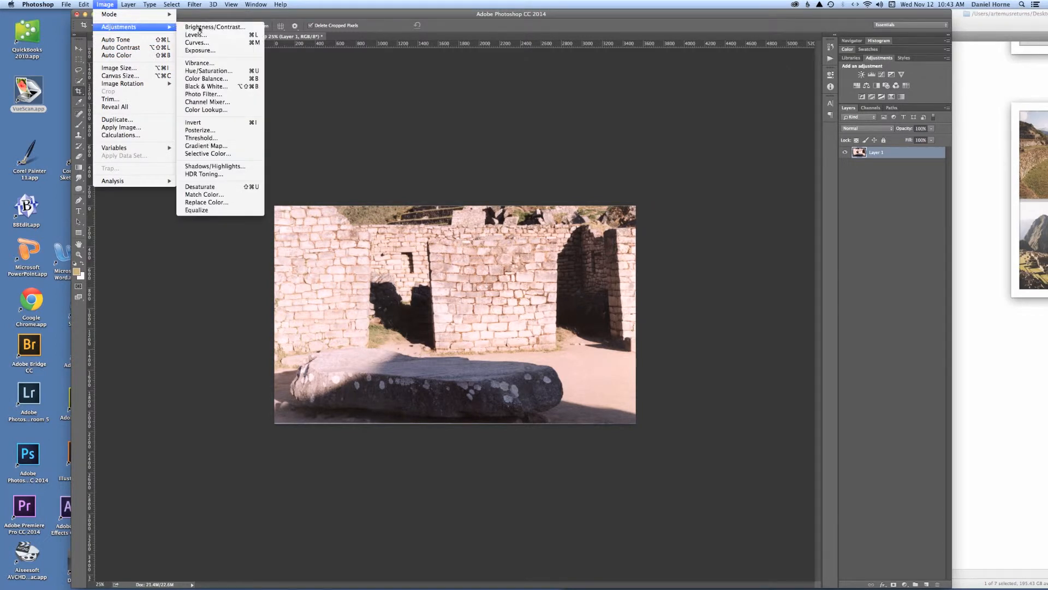
left_click(226, 27)
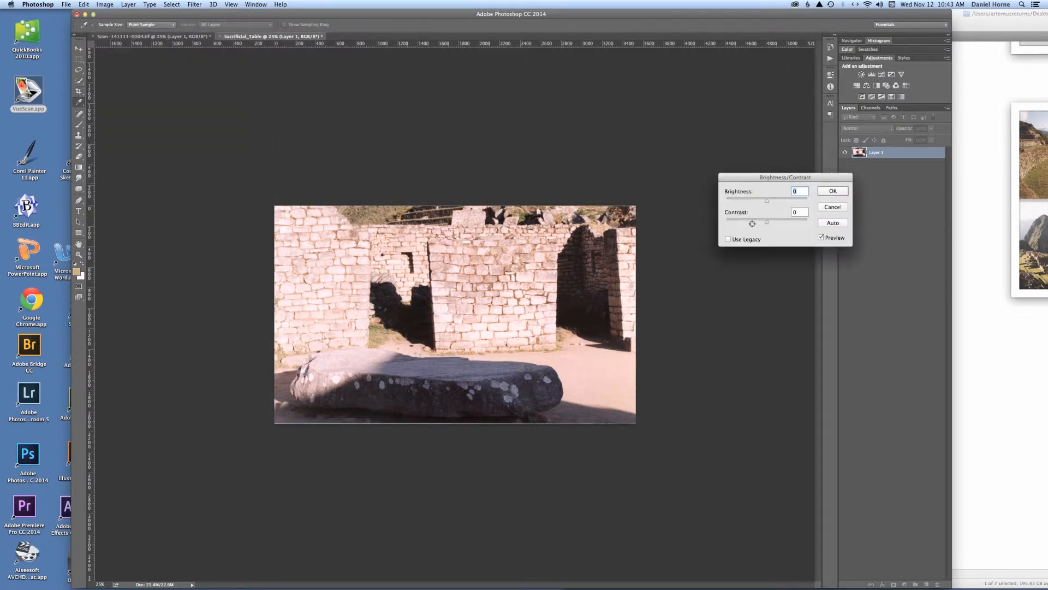
left_click_drag(768, 222, 776, 221)
left_click_drag(767, 201, 771, 202)
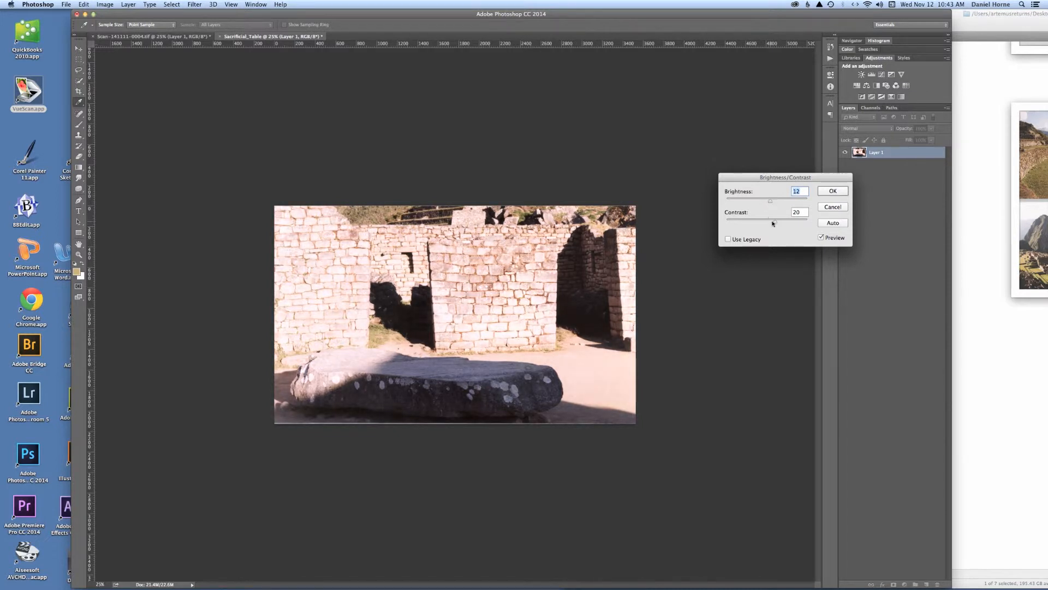
left_click(775, 220)
left_click_drag(776, 222, 756, 225)
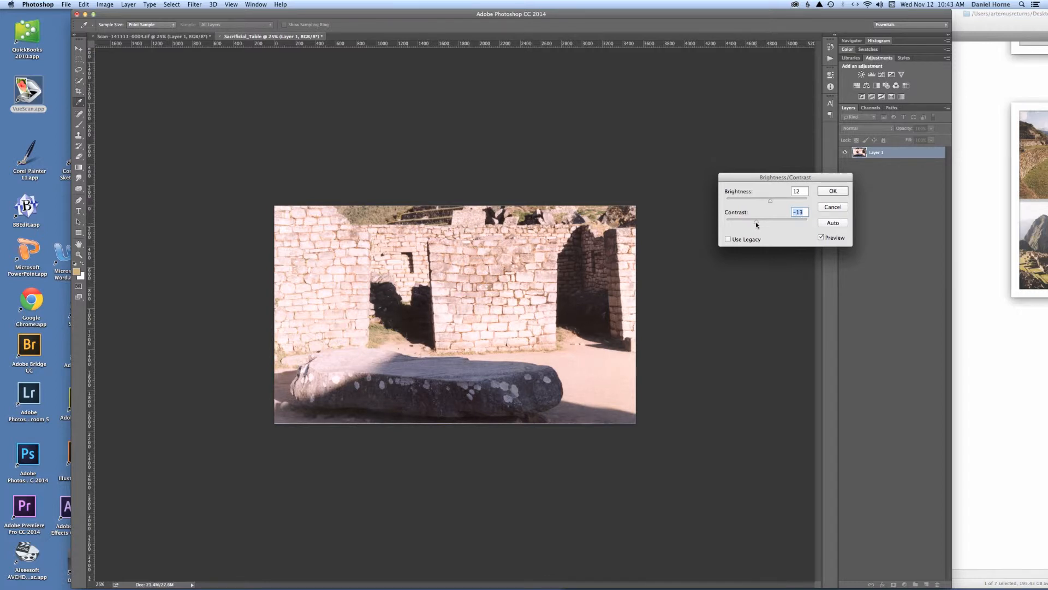
left_click_drag(756, 224, 770, 206)
left_click(827, 191)
key("c")
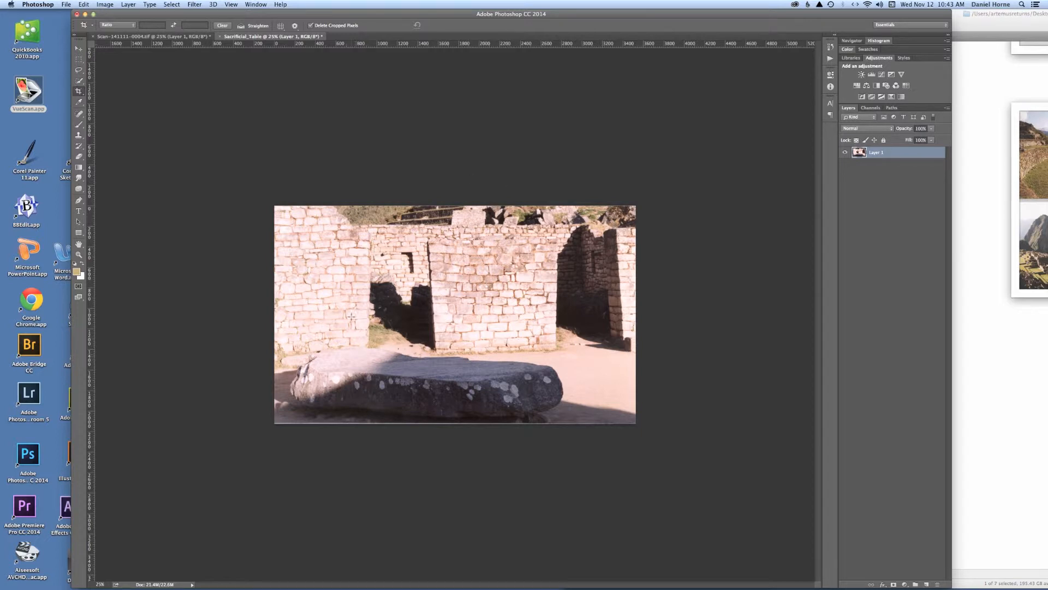
- Start a Color Balance adjustment on Layer 1 and set the shadows' cyan-red level to 0 and yellow-blue level to 7
left_click(106, 4)
mouse_move(112, 28)
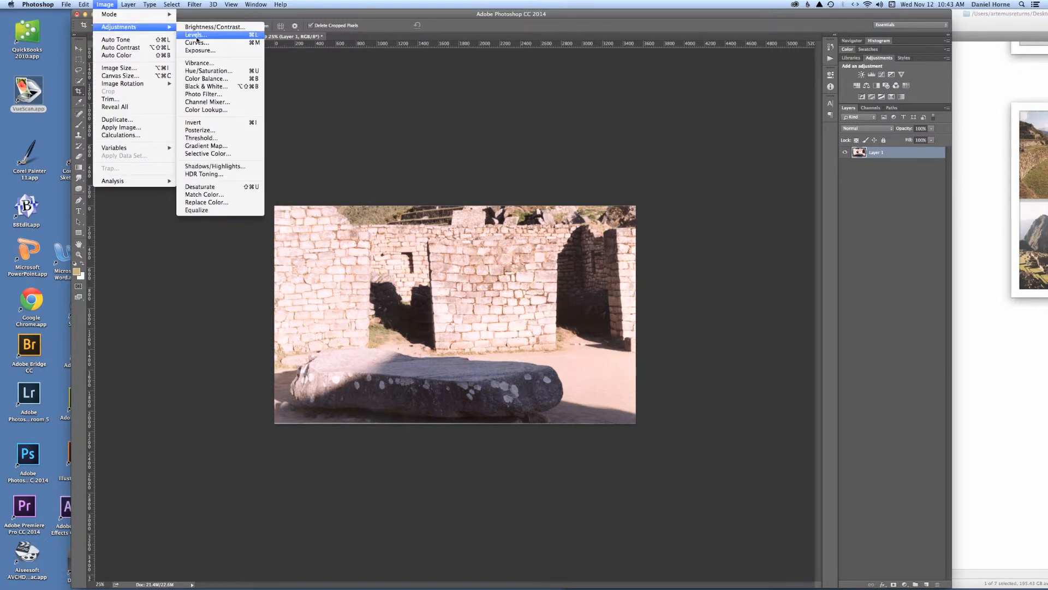
left_click(208, 78)
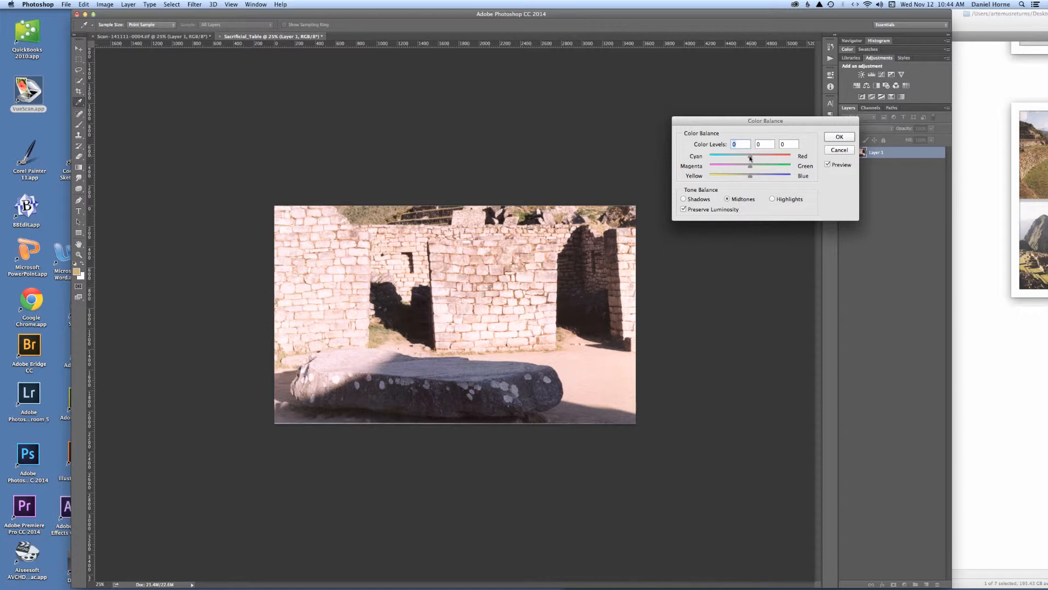
left_click_drag(751, 158, 757, 157)
left_click(701, 200)
left_click_drag(751, 158, 758, 158)
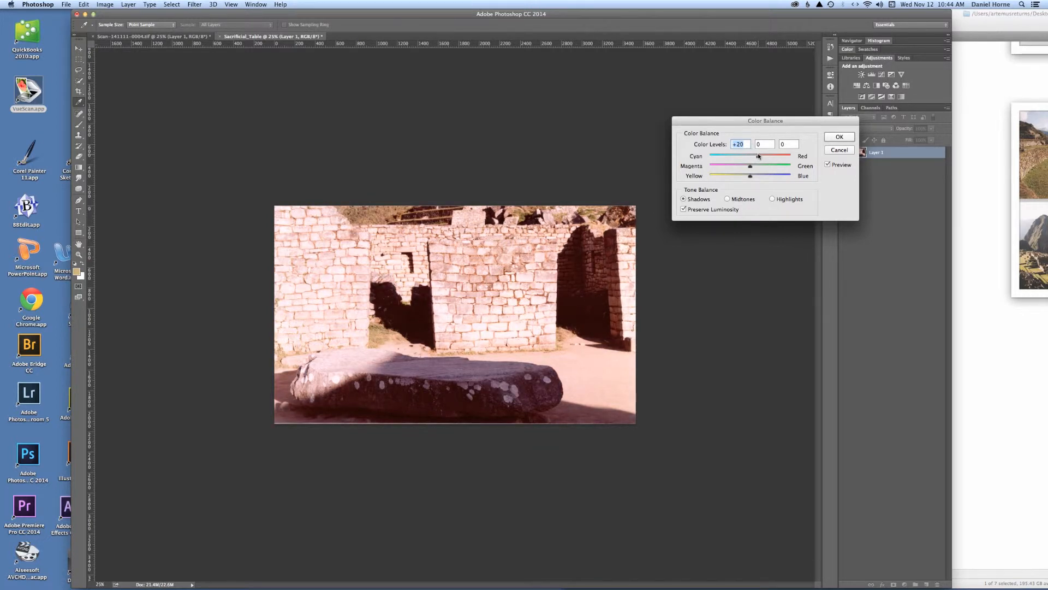
left_click_drag(758, 156, 755, 156)
type("0")
left_click_drag(750, 174, 757, 176)
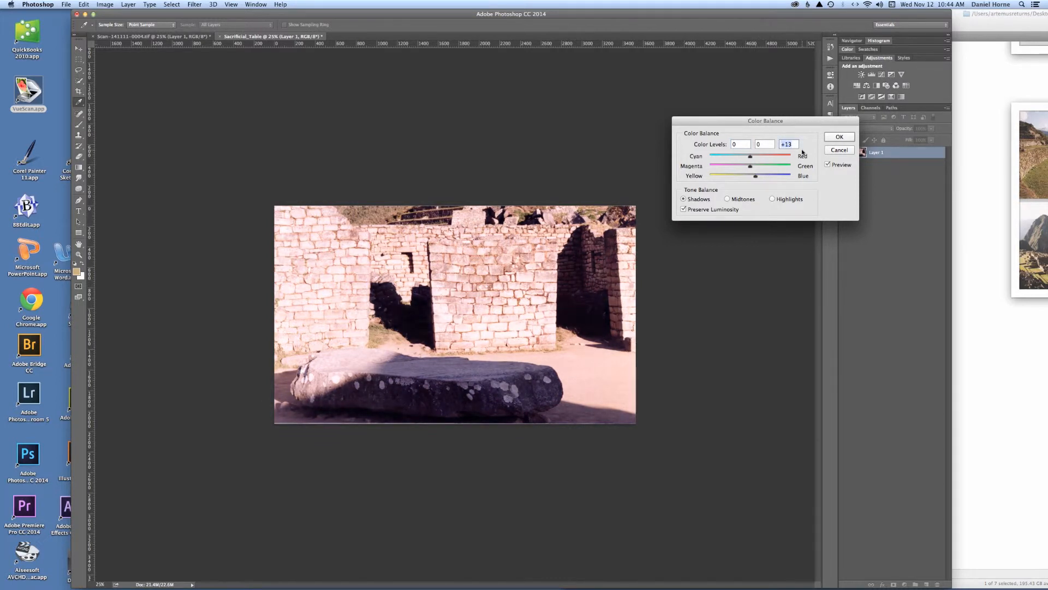
type("7")
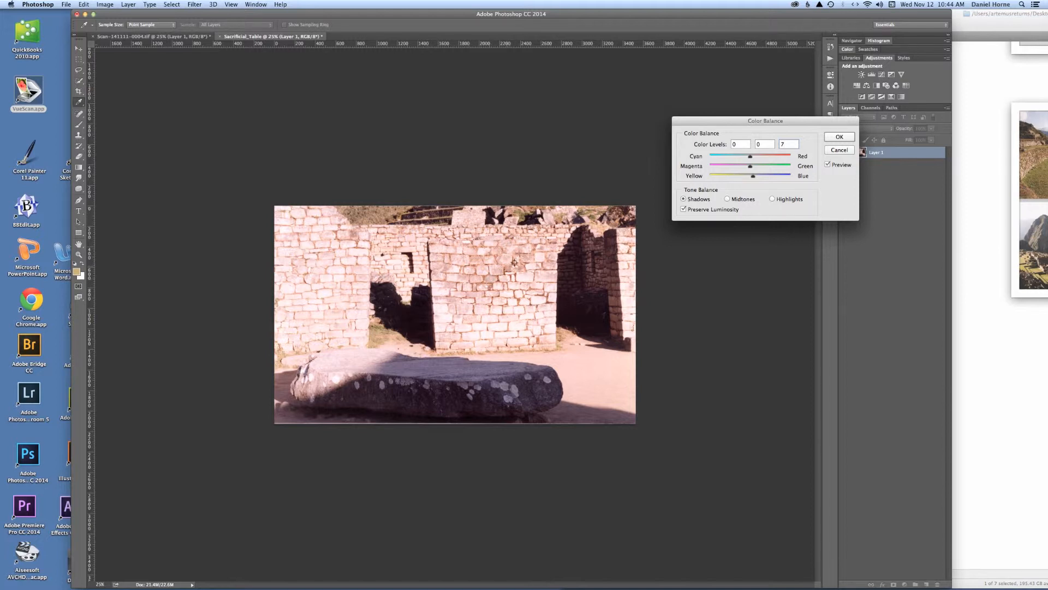
- Fine-tune the Color Balance highlights, shift midtones toward green and shadows toward red, and apply the adjustment
left_click(773, 198)
left_click_drag(750, 157, 751, 158)
double_click(738, 143)
mouse_move(750, 166)
left_mouse_down()
mouse_move(761, 166)
mouse_move(752, 169)
left_mouse_up()
left_click(727, 199)
left_click_drag(750, 166, 760, 167)
left_click(683, 199)
left_click_drag(750, 156, 757, 156)
left_click(830, 136)
key("c")
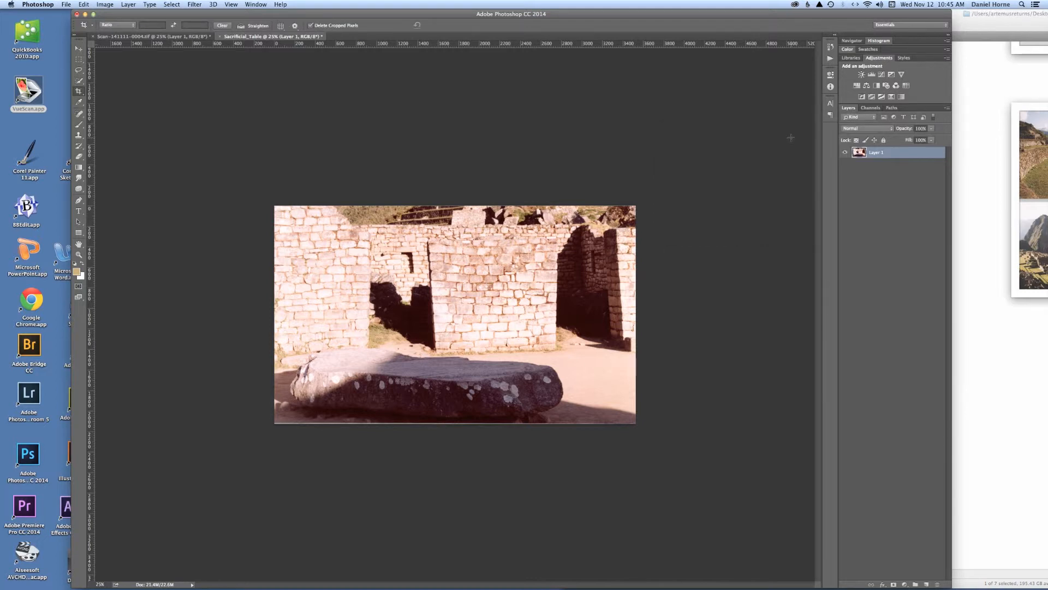
- Start a further Brightness/Contrast adjustment on Layer 1 and try brightness -41 with contrast 31 and -2
left_click(110, 5)
mouse_move(136, 27)
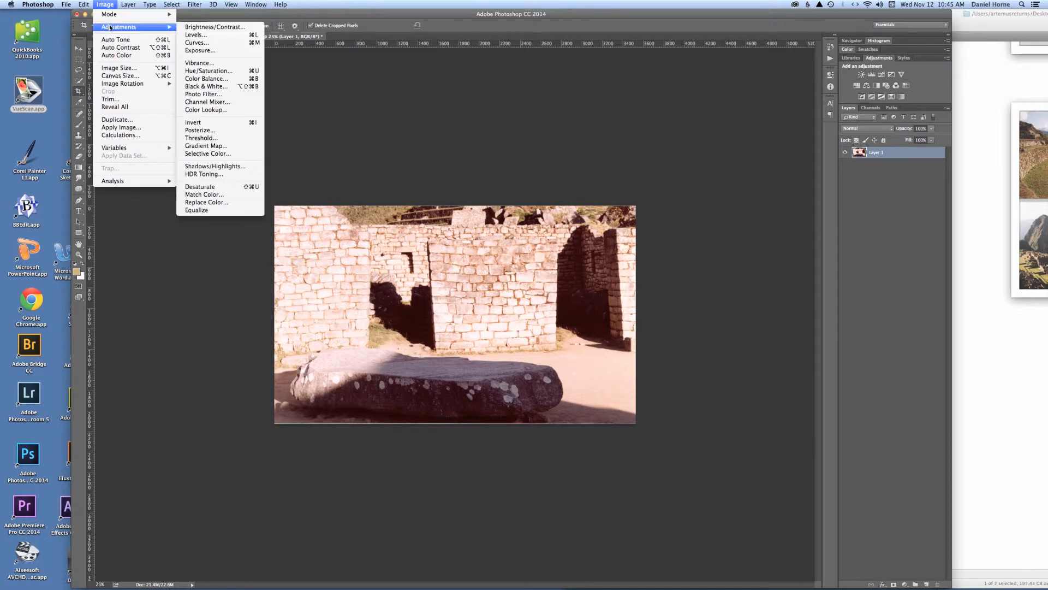
left_click(220, 27)
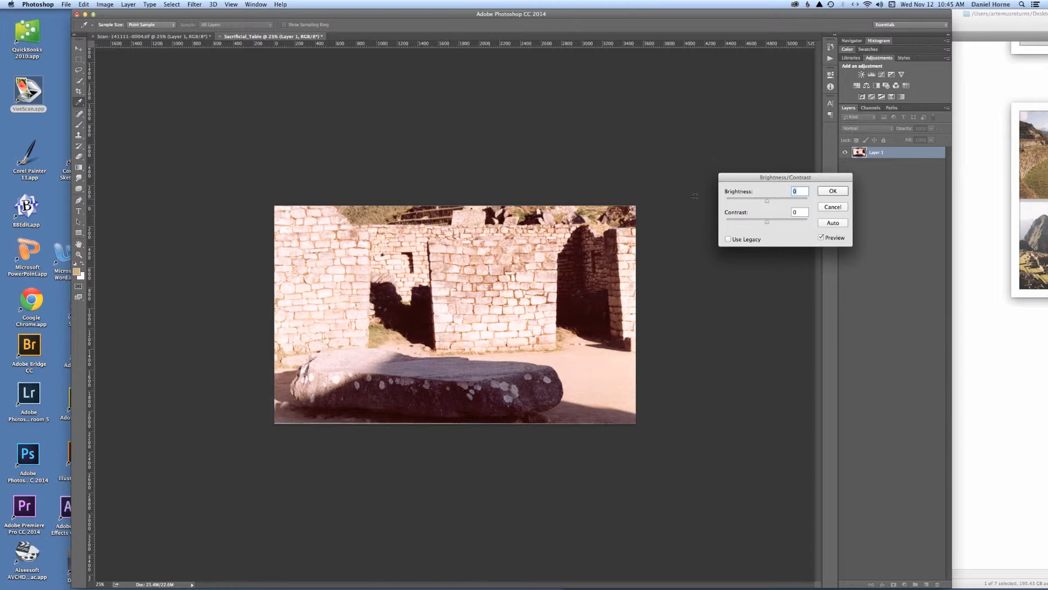
left_click_drag(766, 202, 757, 204)
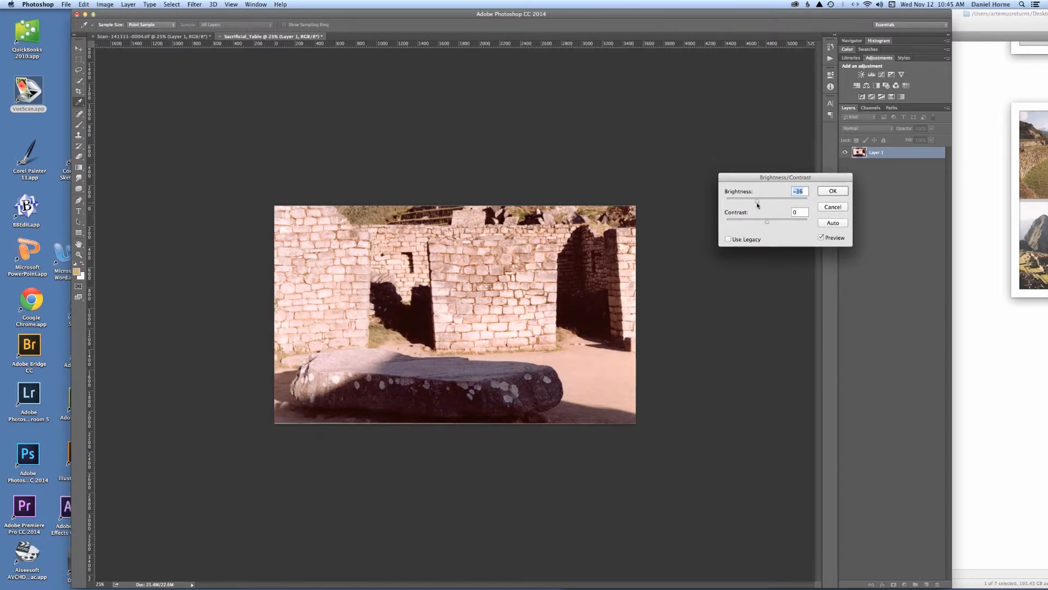
left_click_drag(758, 205, 756, 205)
mouse_move(767, 222)
left_mouse_down()
mouse_move(750, 225)
mouse_move(781, 222)
left_mouse_up()
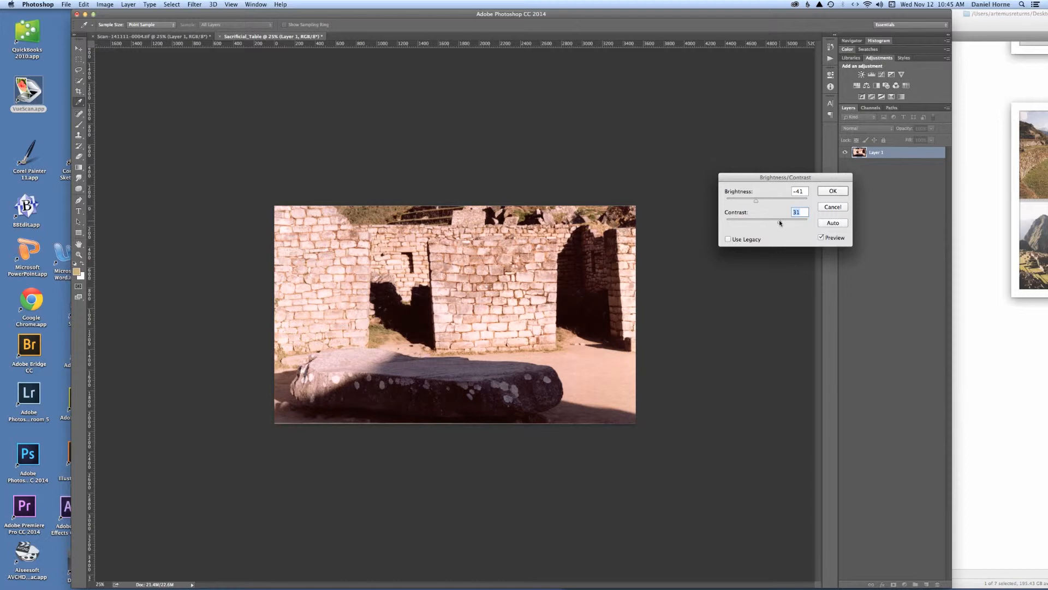
left_click_drag(779, 222, 766, 226)
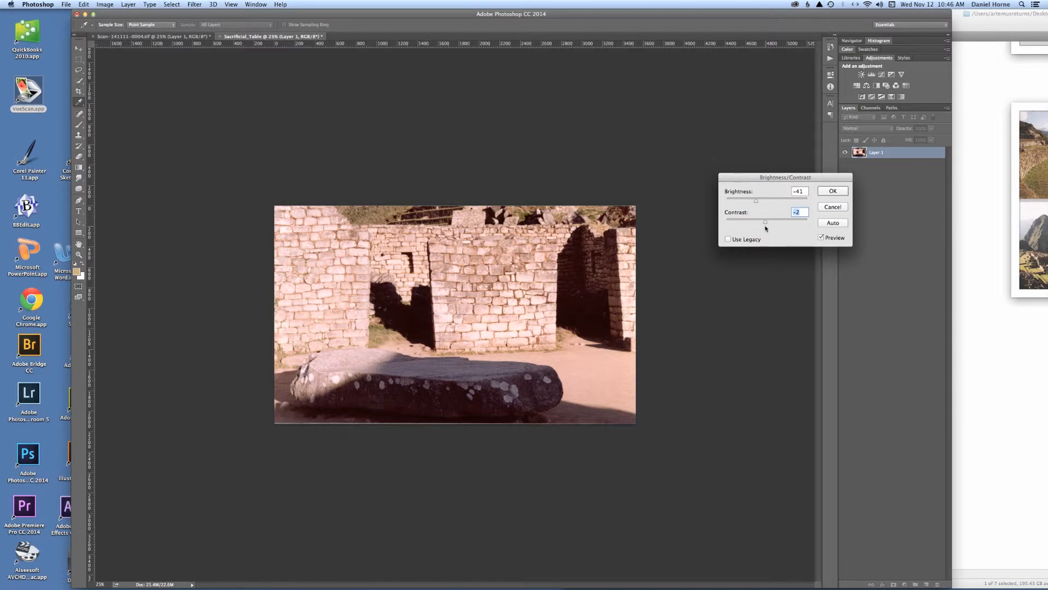
- Use the automatic Brightness/Contrast correction as a base, settle on brightness -6 and contrast 6, and apply it
left_click(839, 224)
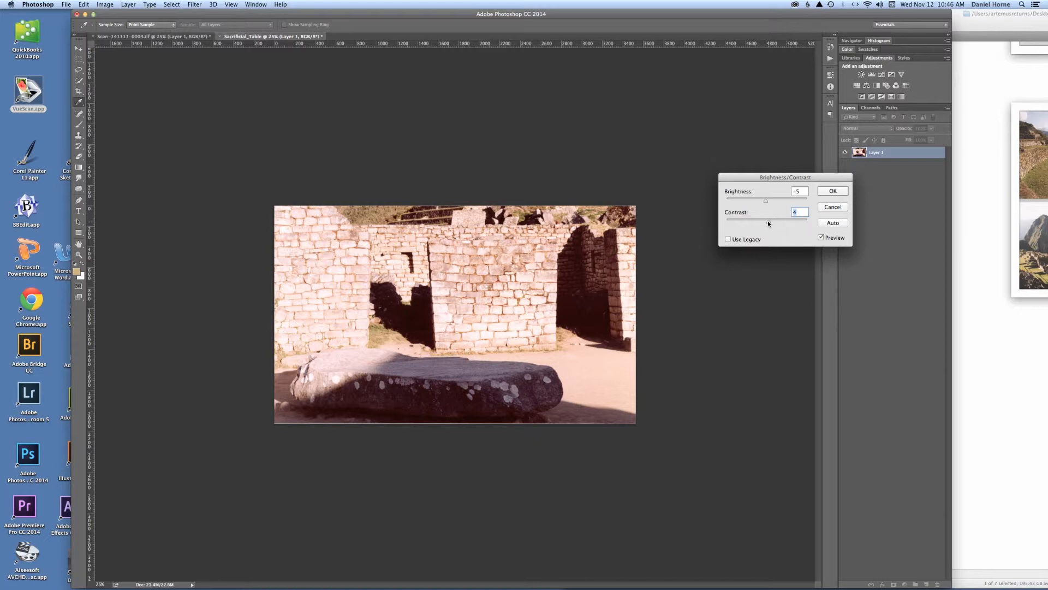
left_click_drag(764, 201, 758, 204)
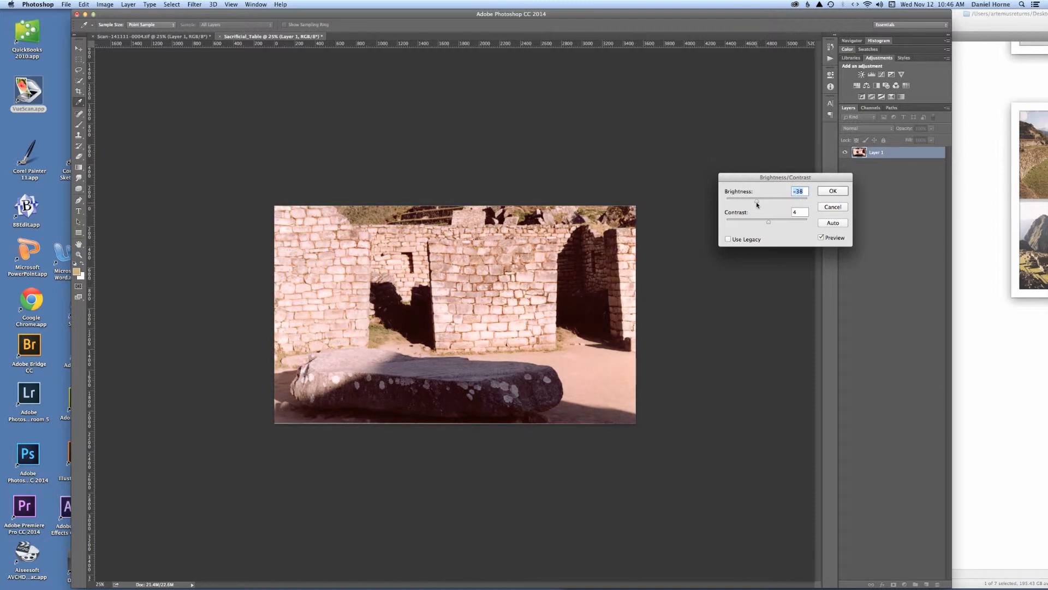
left_click_drag(757, 204, 759, 201)
left_click_drag(758, 201, 772, 224)
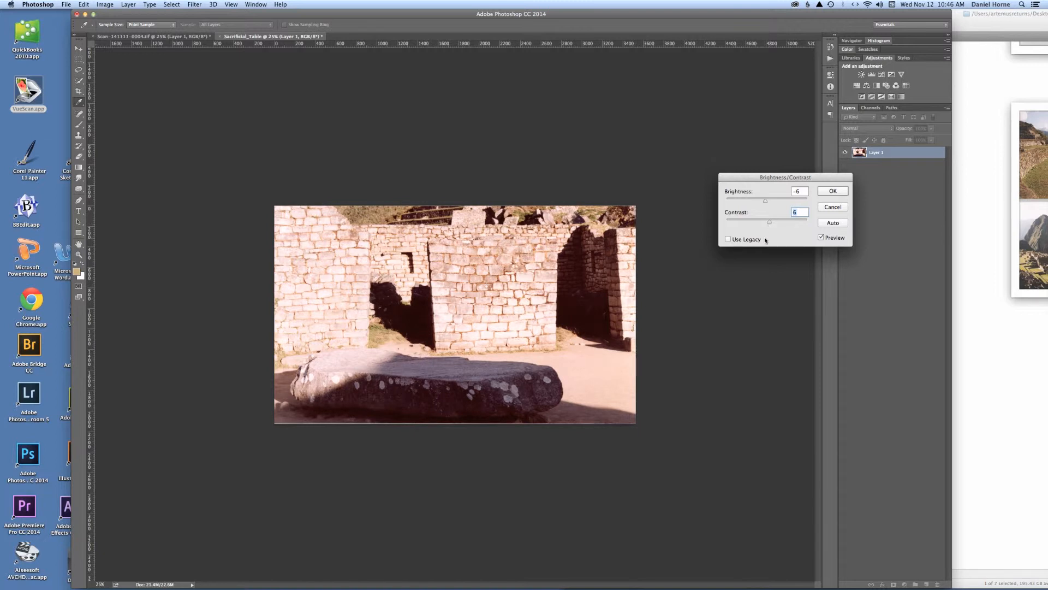
left_click(835, 192)
key("c")
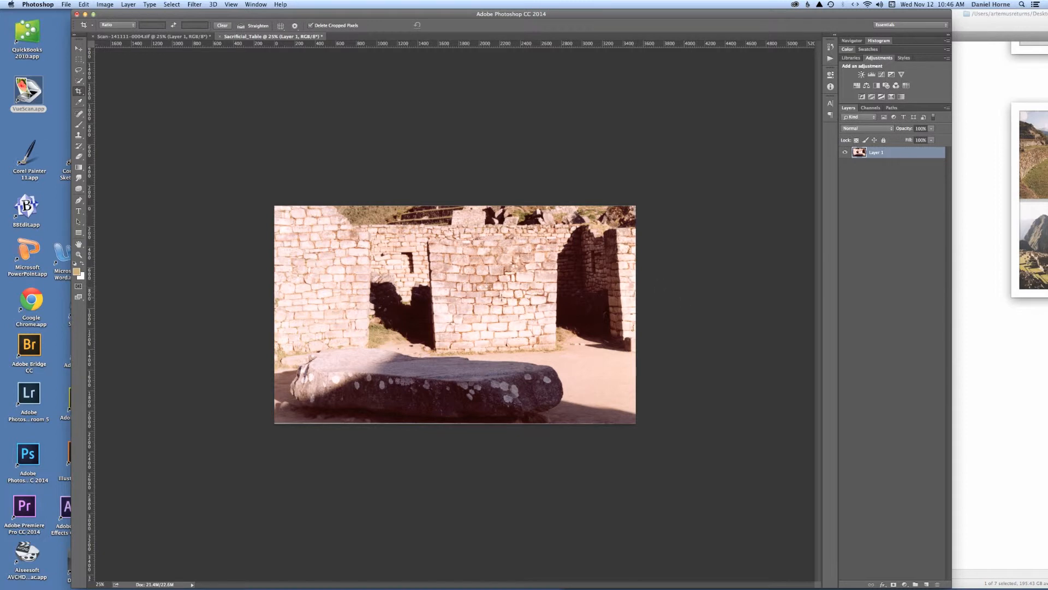
- Open the Smart Sharpen filter, preview the central stone wall, and set the amount to 106% and noise reduction to 53%
left_click(105, 5)
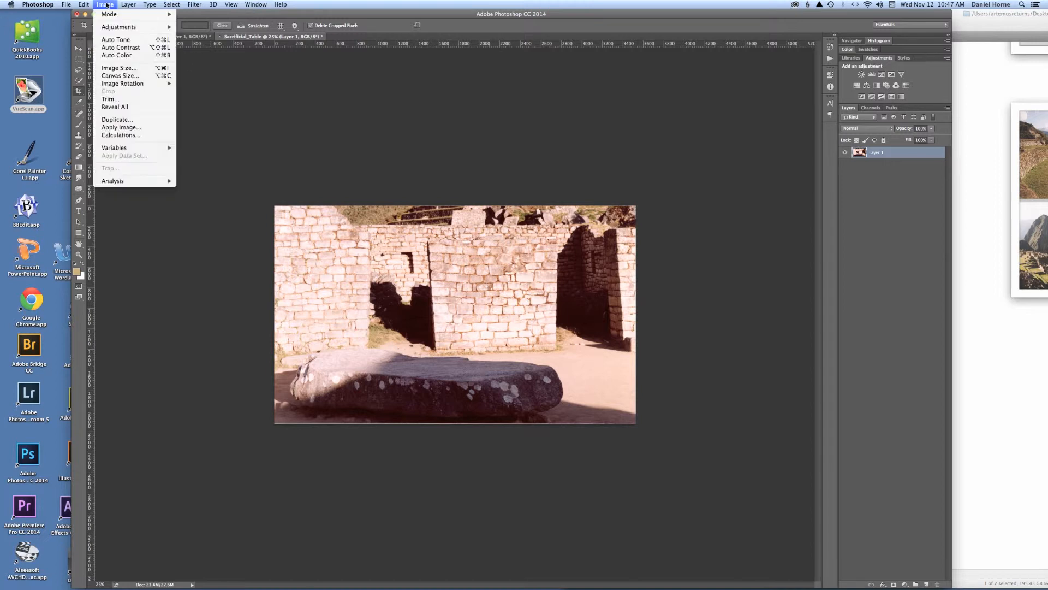
mouse_move(184, 7)
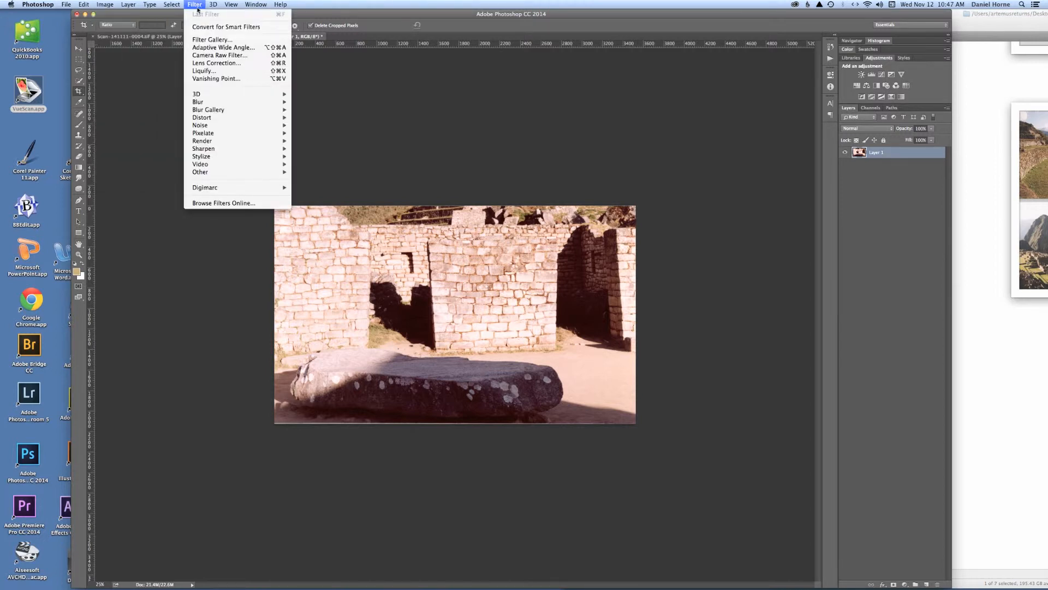
mouse_move(225, 149)
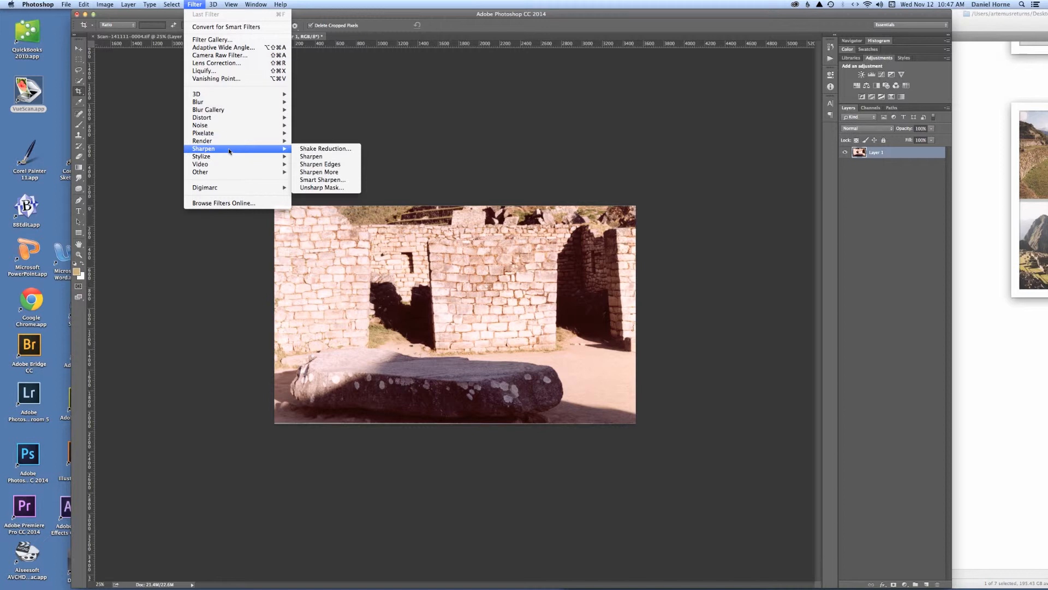
left_click(323, 179)
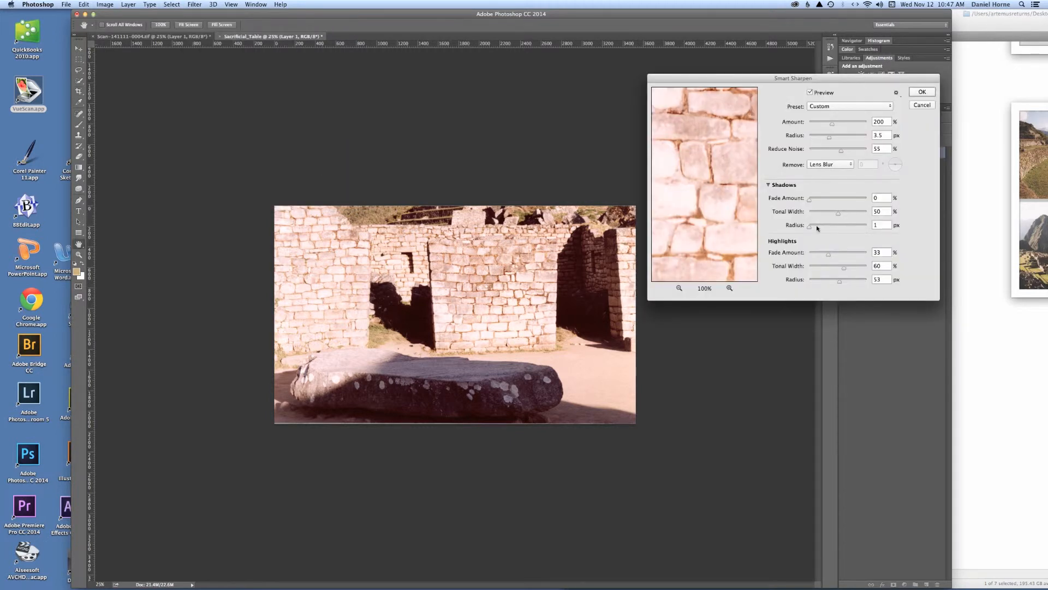
left_click(481, 285)
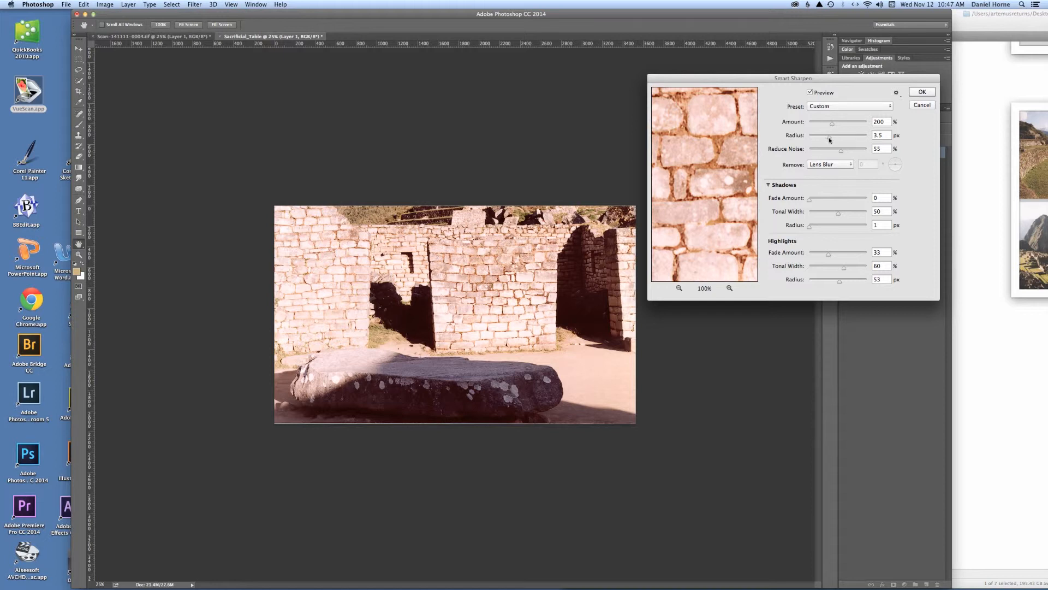
left_click_drag(829, 138, 824, 139)
left_click_drag(831, 123, 822, 127)
left_click_drag(841, 153, 854, 150)
left_click_drag(854, 150, 840, 150)
- Set Smart Sharpen shadows to tonal width 56% and radius 9 px, and highlights to fade 16%, tonal width 33% and radius 19 px
left_click_drag(810, 226, 814, 228)
left_click_drag(840, 282, 820, 284)
left_click_drag(843, 269, 829, 269)
left_click_drag(829, 257, 821, 257)
left_click_drag(839, 216, 841, 216)
- Set the main Smart Sharpen radius to 2 px
left_click_drag(825, 139, 823, 139)
type("2")
key("Tab")
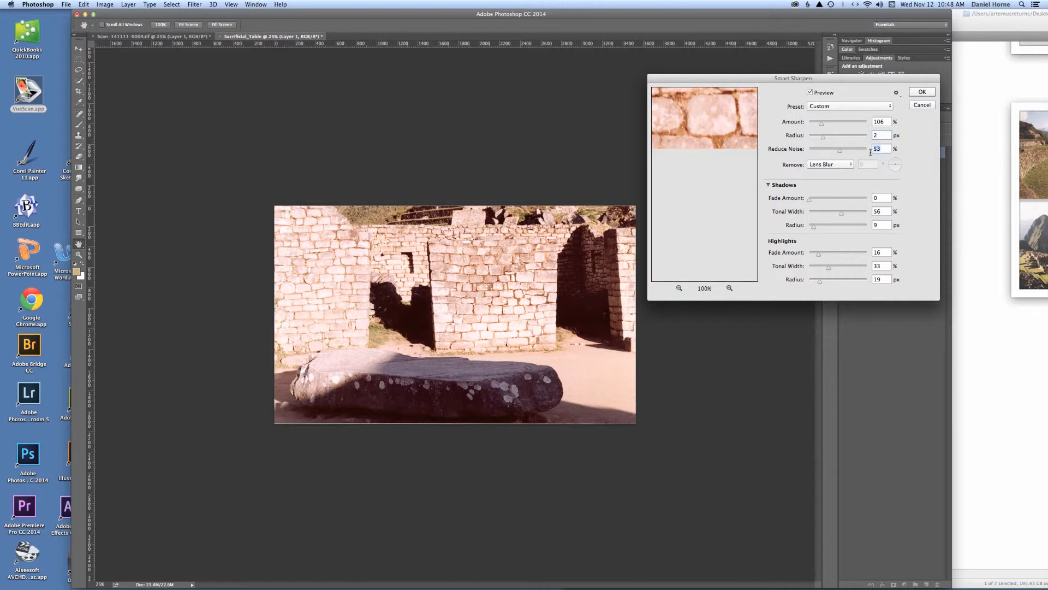
- Apply the Smart Sharpen filter to the stone table photo and move its progress window clear of the image
left_click(921, 92)
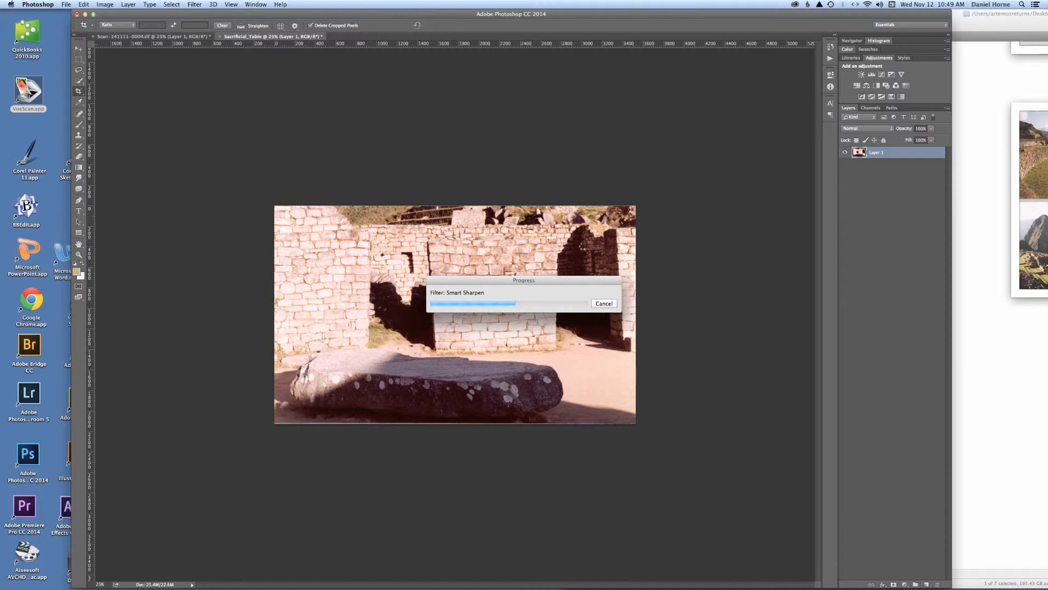
left_click_drag(569, 280, 584, 121)
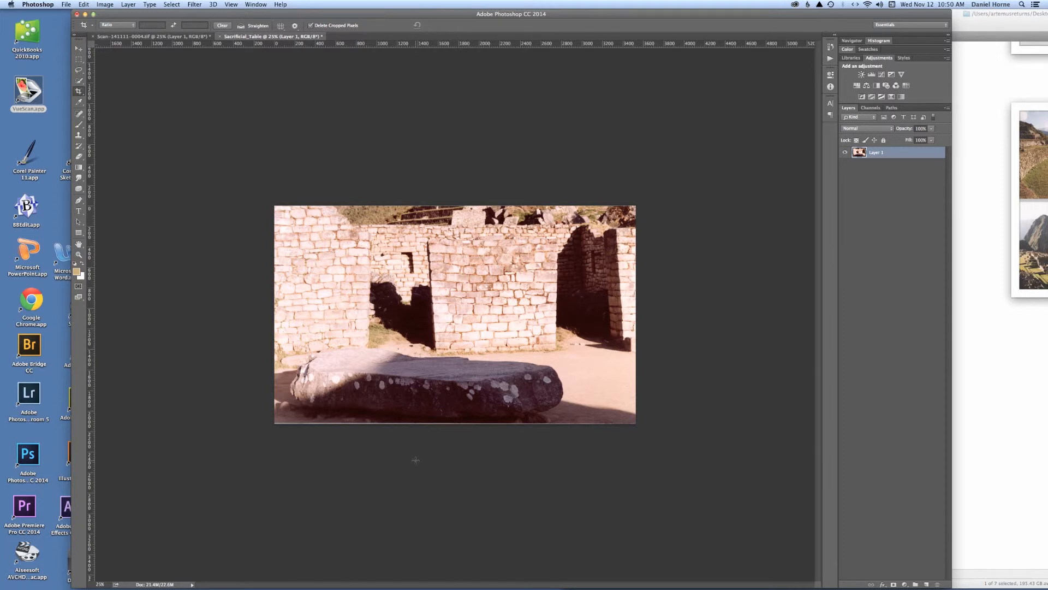
- Scale the stone table layer downward to about 101% height so it covers the empty strip along the lower edge, and apply the transform
left_click(85, 5)
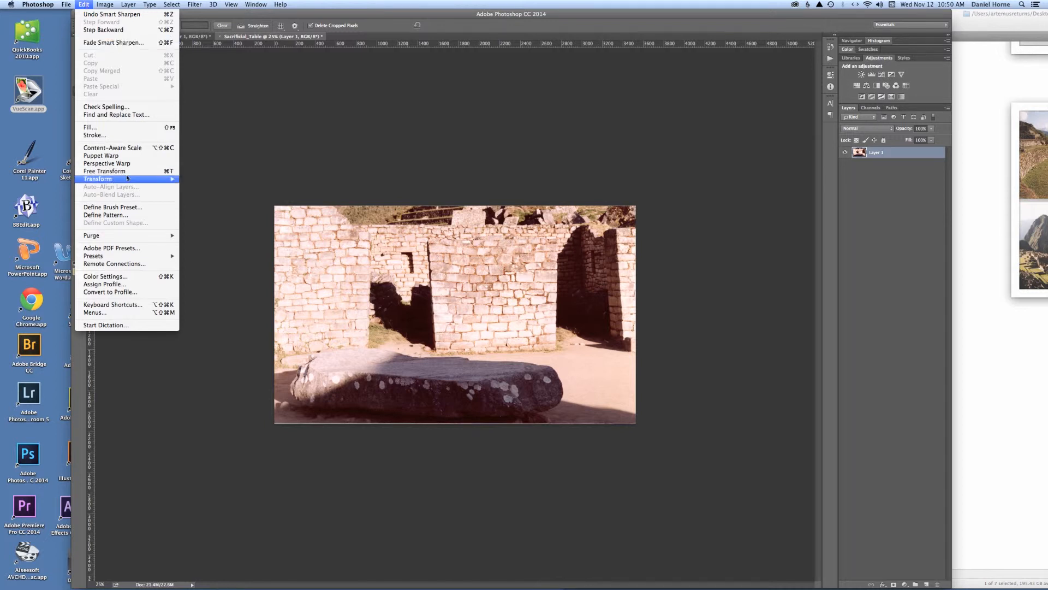
mouse_move(137, 179)
left_click(209, 192)
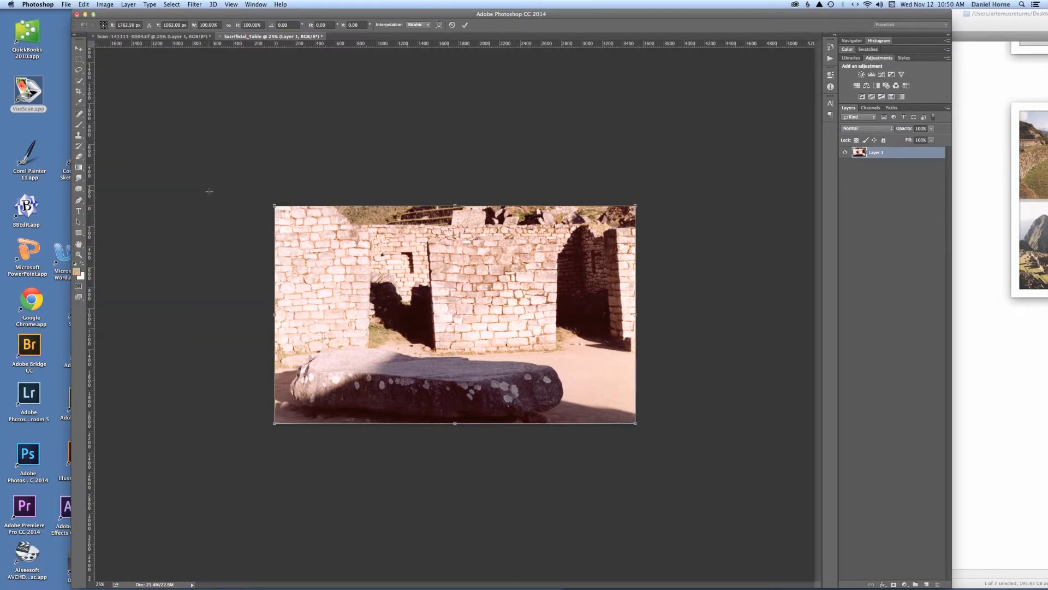
left_click_drag(456, 424, 455, 426)
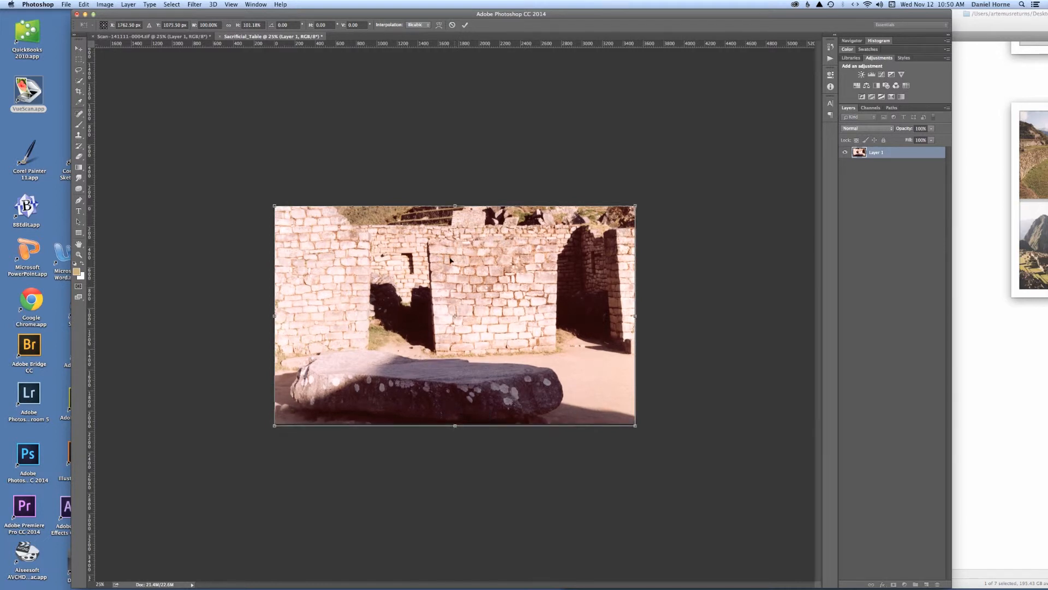
key("c")
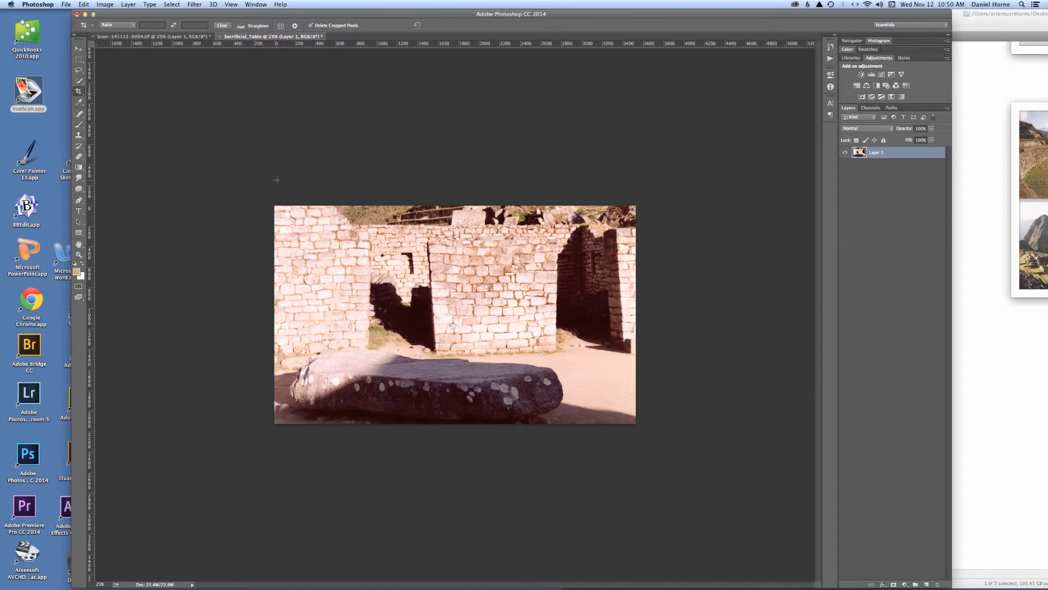
- Duplicate the mountain photo's layer from the original scan into a new document named Wide_Shot
left_click(153, 37)
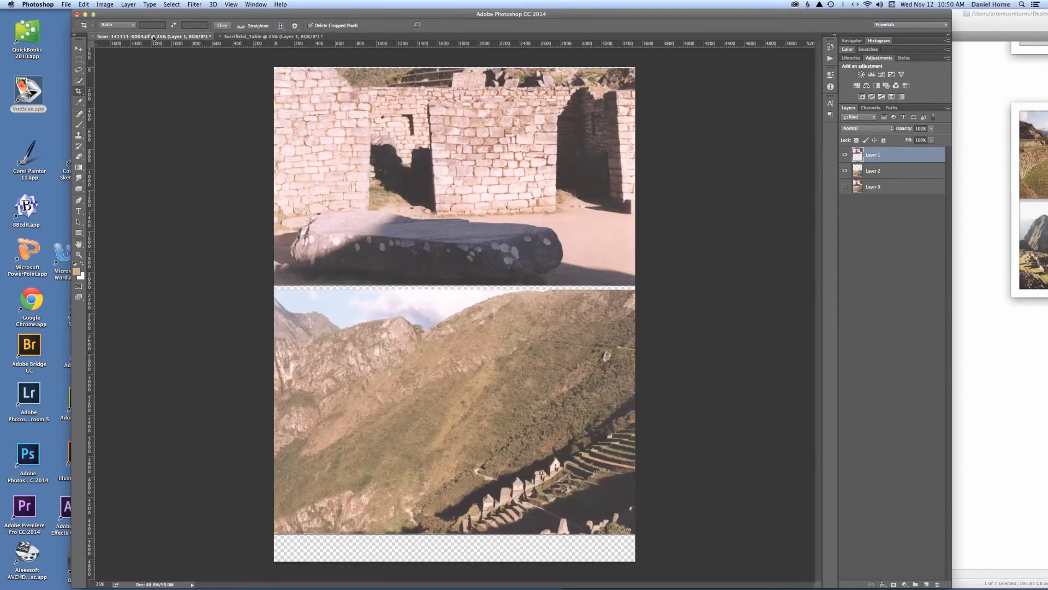
right_click(919, 172)
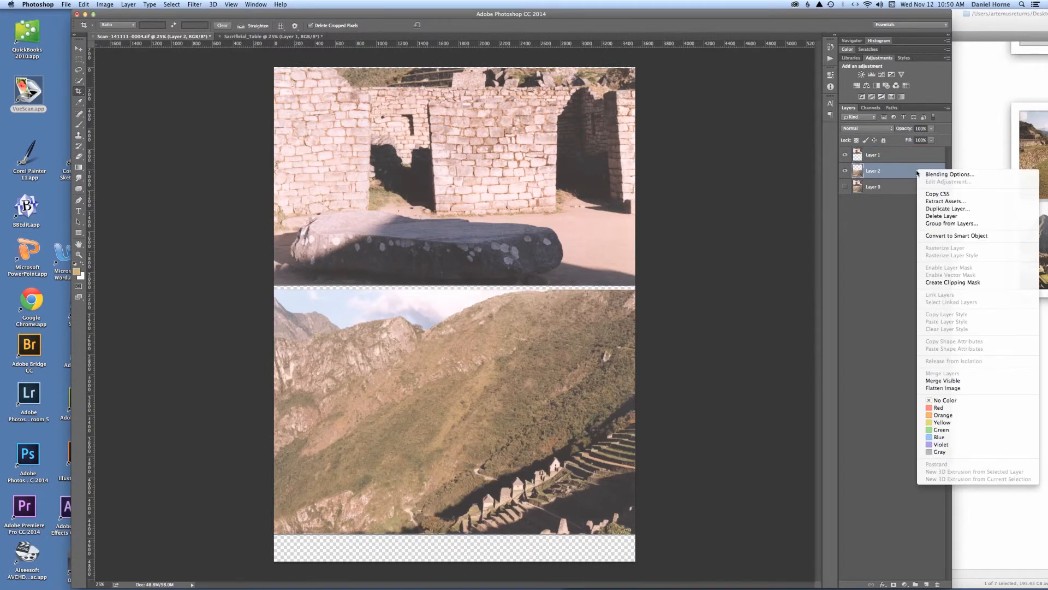
left_click(937, 210)
left_click(571, 300)
left_click(567, 313)
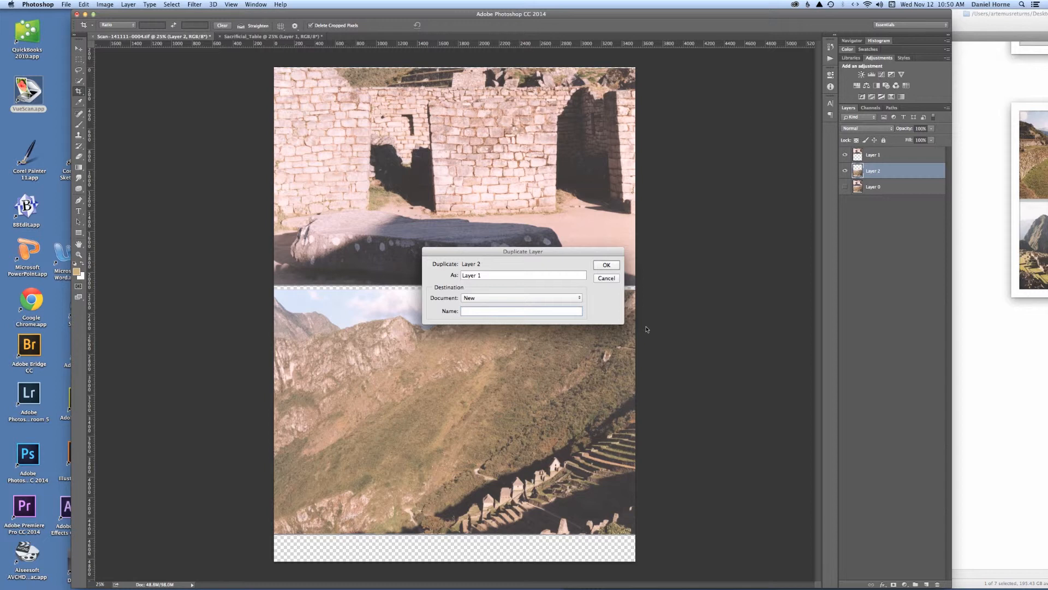
type("Wide_Shot")
left_click(606, 265)
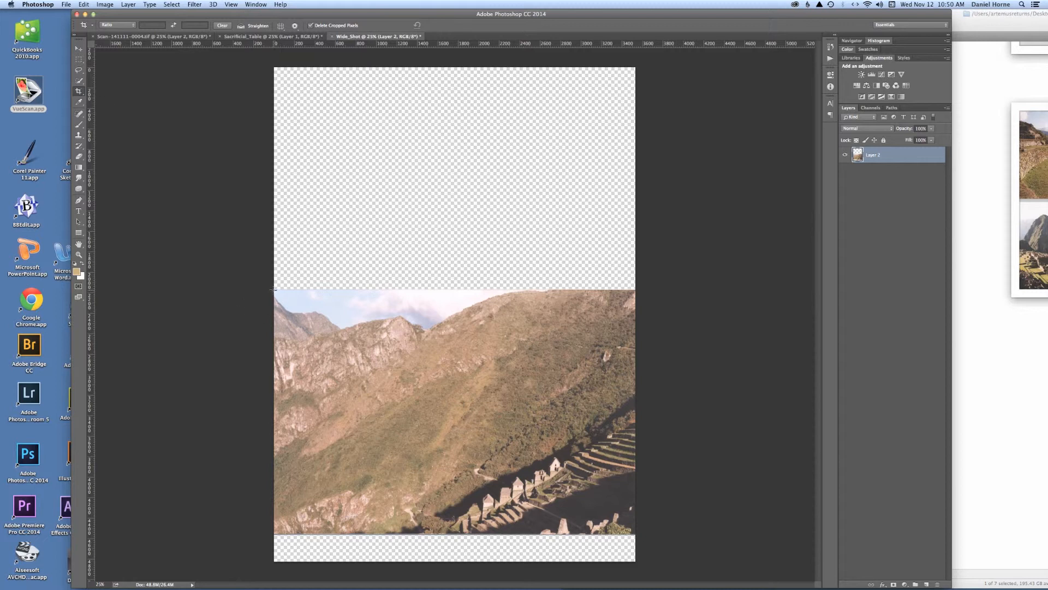
- Check the other open documents, return to Wide_Shot, and crop its canvas to the mountain photo
left_click(290, 36)
left_click(377, 36)
left_click(161, 36)
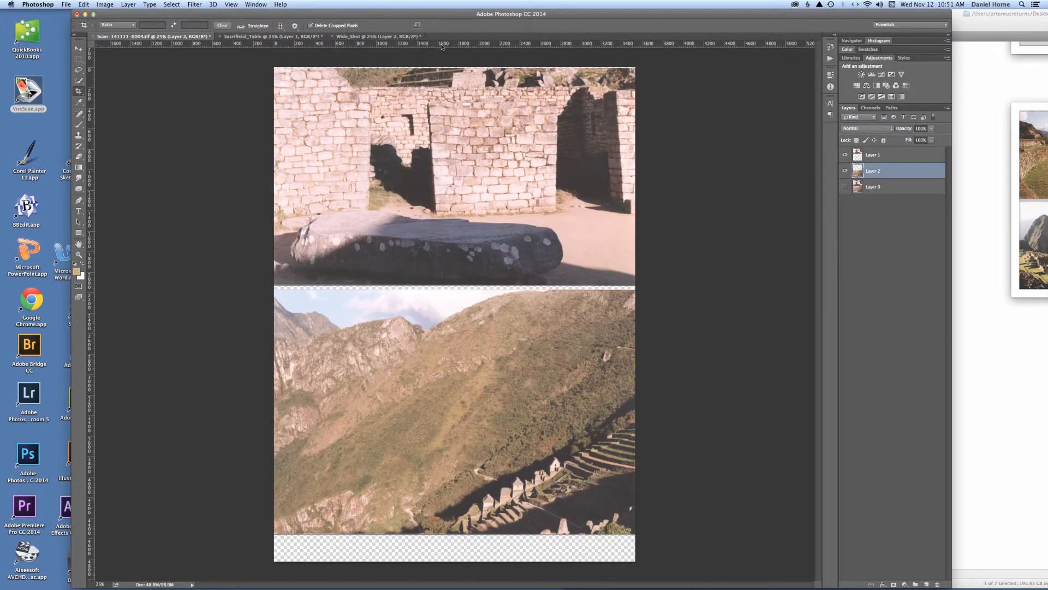
left_click(389, 37)
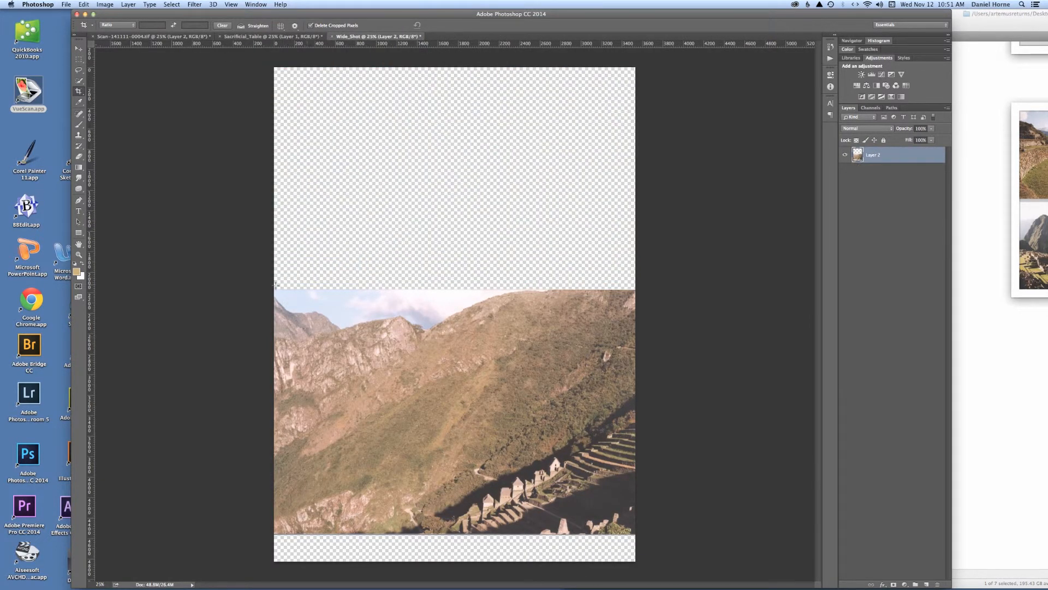
left_click_drag(273, 289, 635, 534)
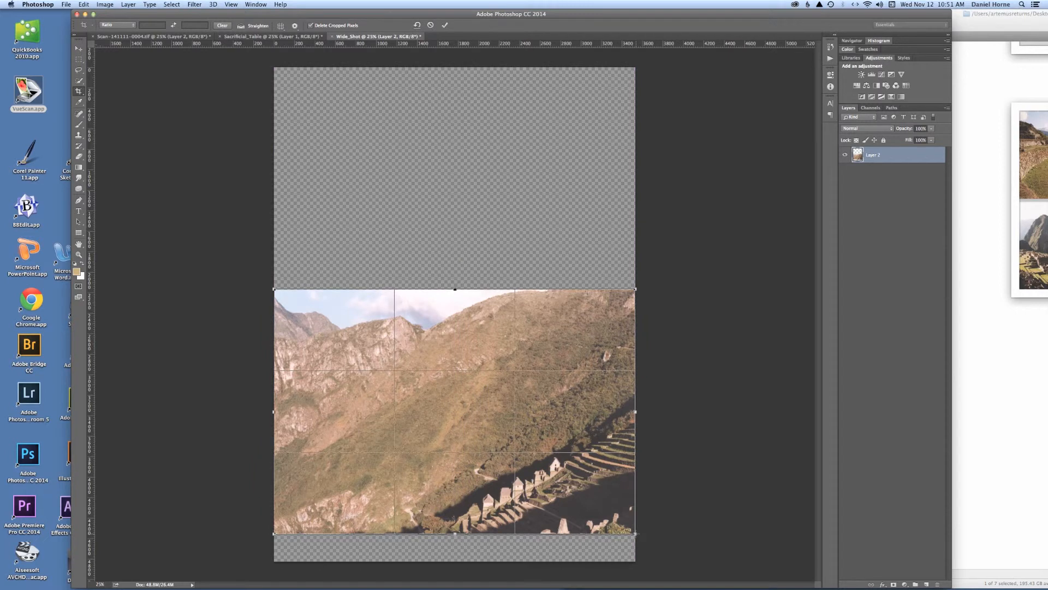
key("Return")
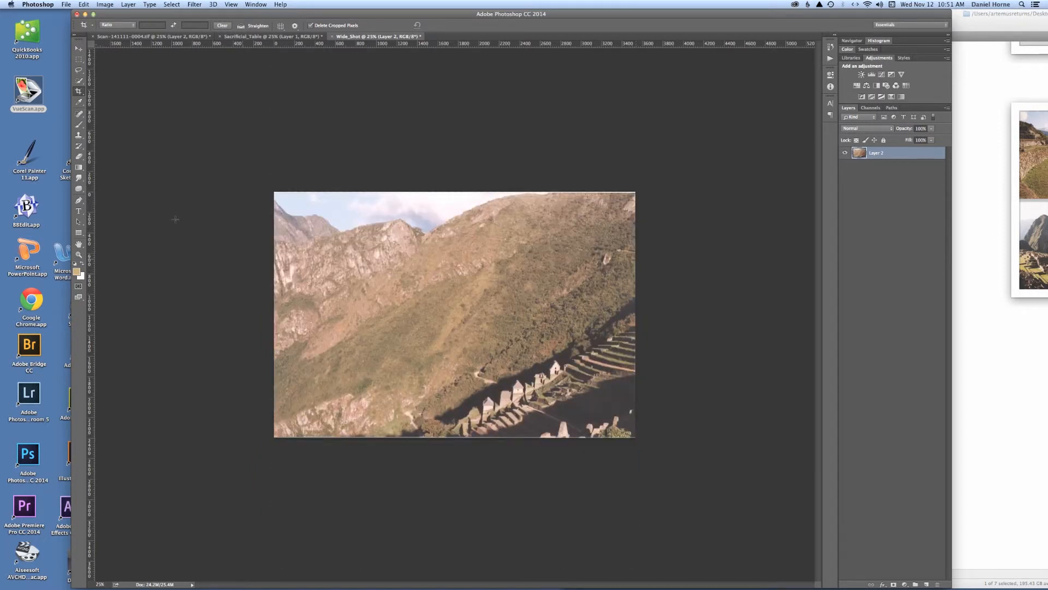
- Apply Levels to the mountain photo from the automatic correction, with black input 26, midtones 1.23 and a slightly lowered white input
left_click(129, 5)
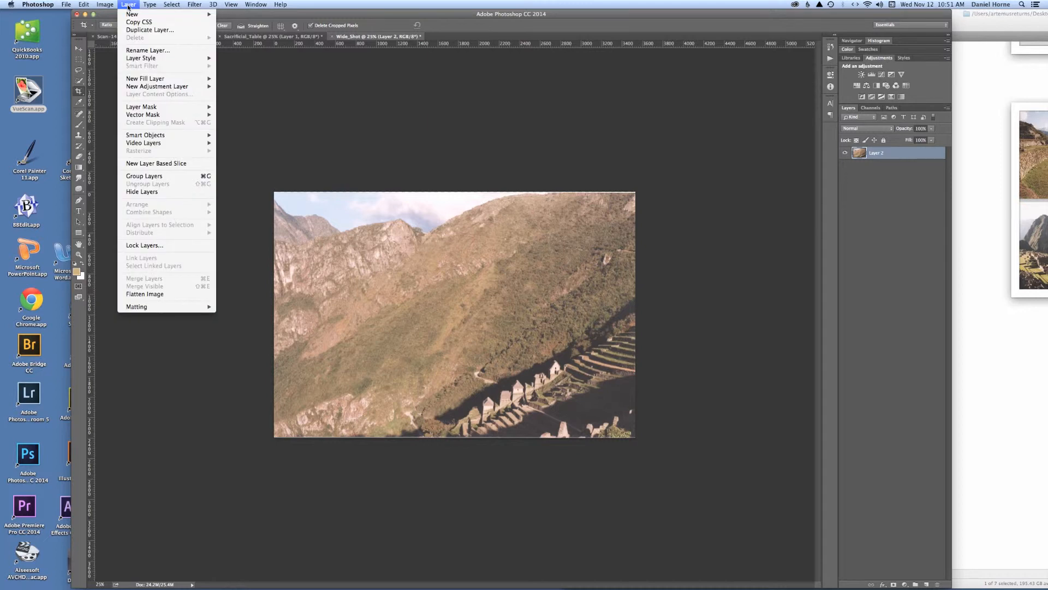
mouse_move(104, 5)
mouse_move(137, 27)
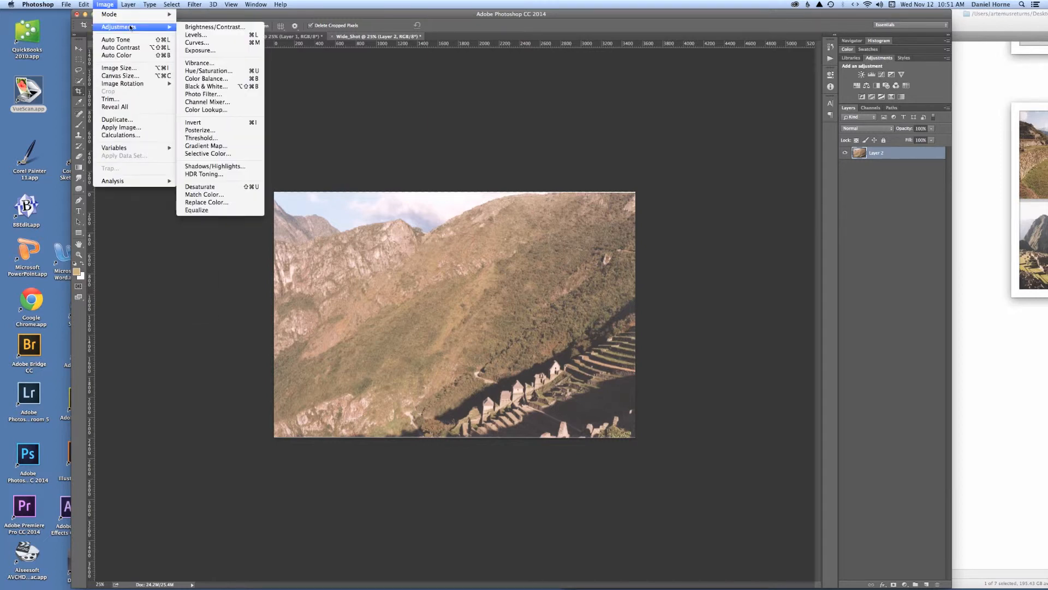
left_click(222, 35)
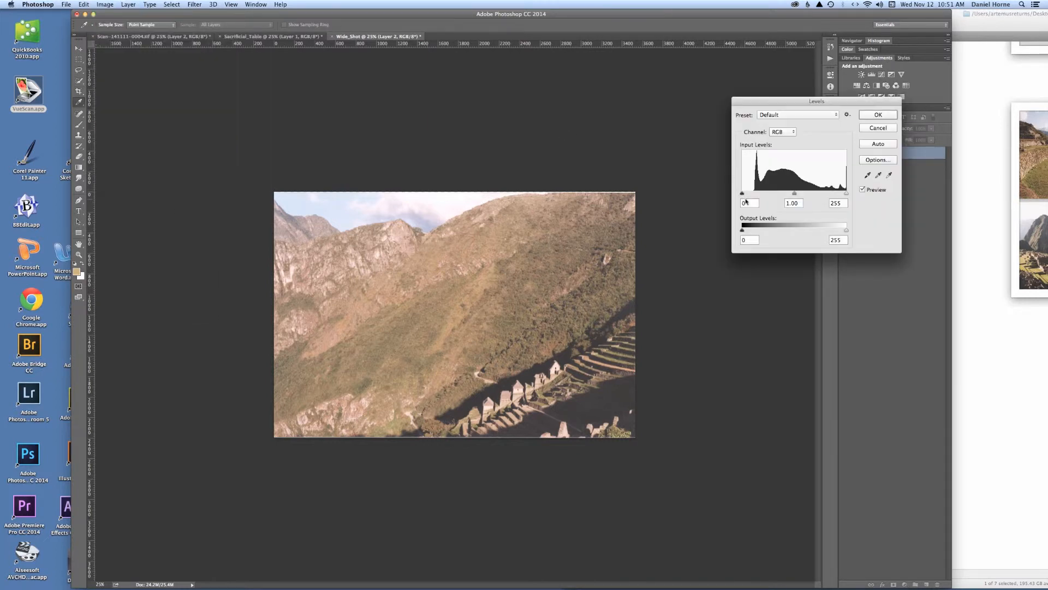
left_click(874, 144)
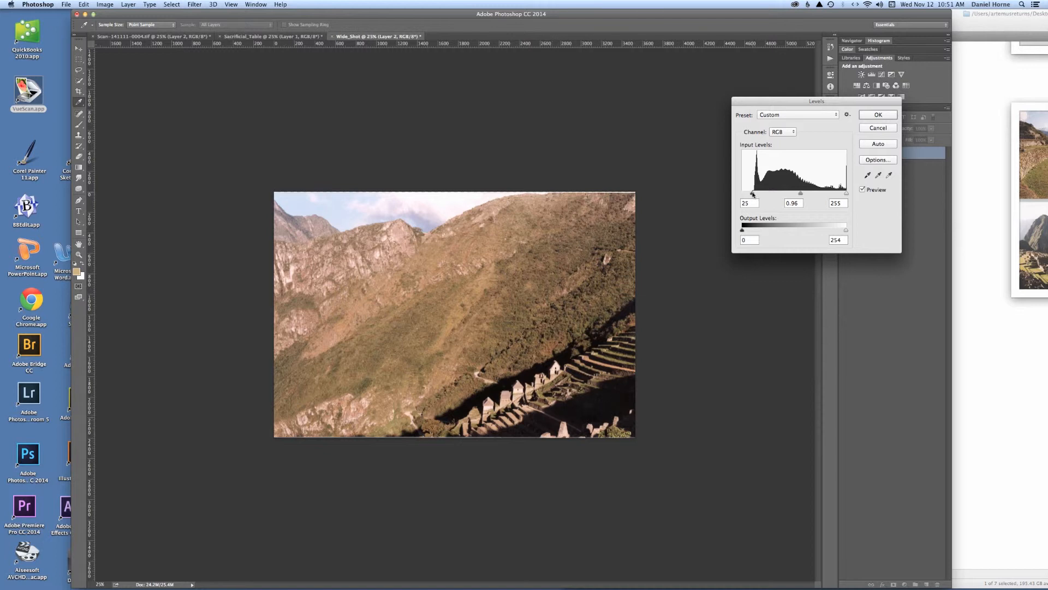
left_click_drag(753, 194, 754, 195)
left_click_drag(801, 195, 793, 196)
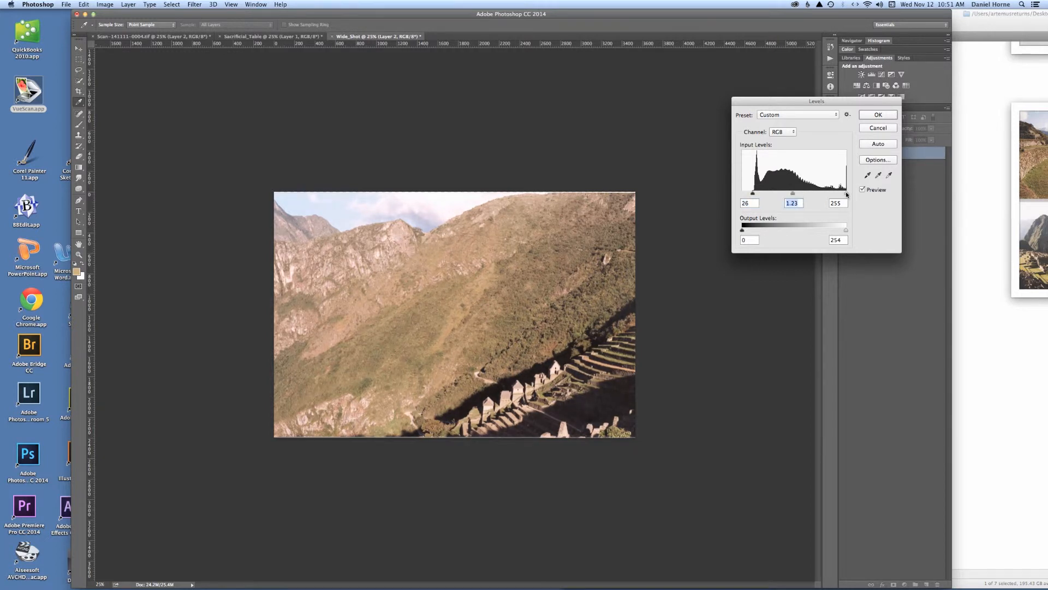
left_click_drag(846, 194, 844, 195)
left_click(887, 116)
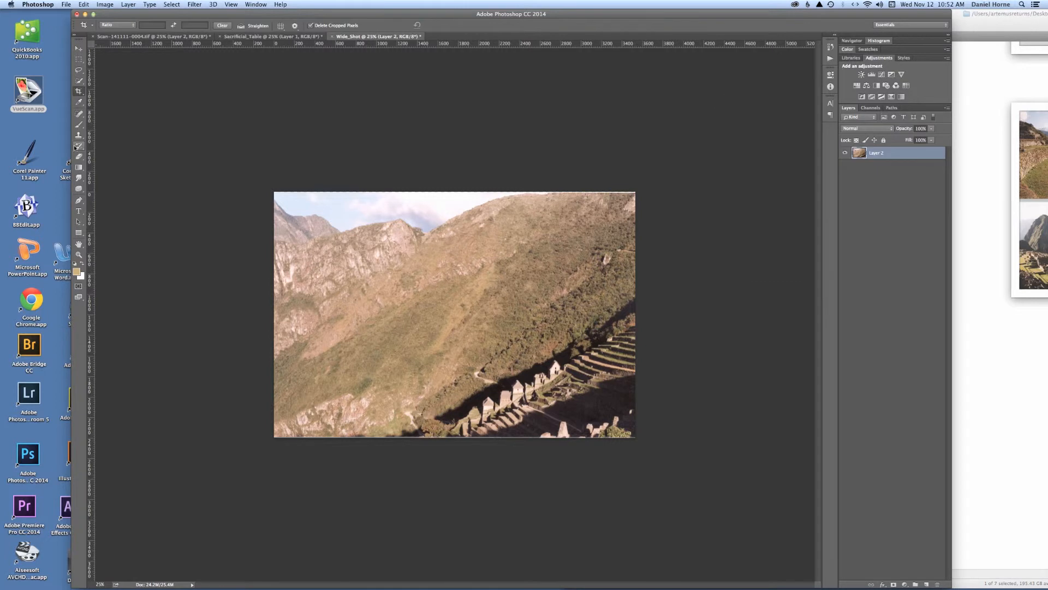
- Use Color Balance to shift the mountain photo's midtones slightly toward green, leaving the yellow-blue level at 0
left_click(105, 5)
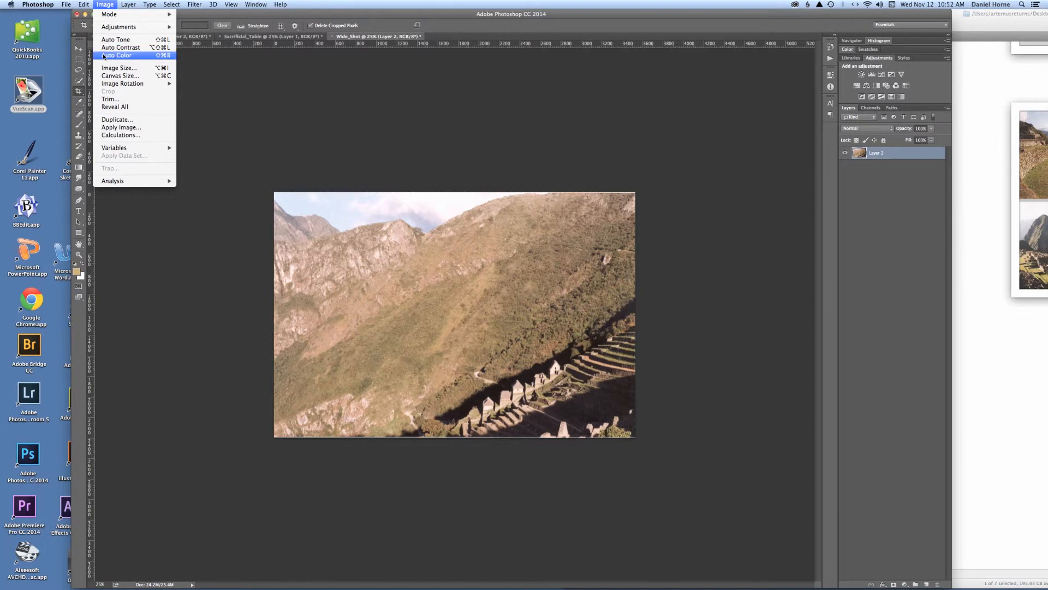
mouse_move(131, 27)
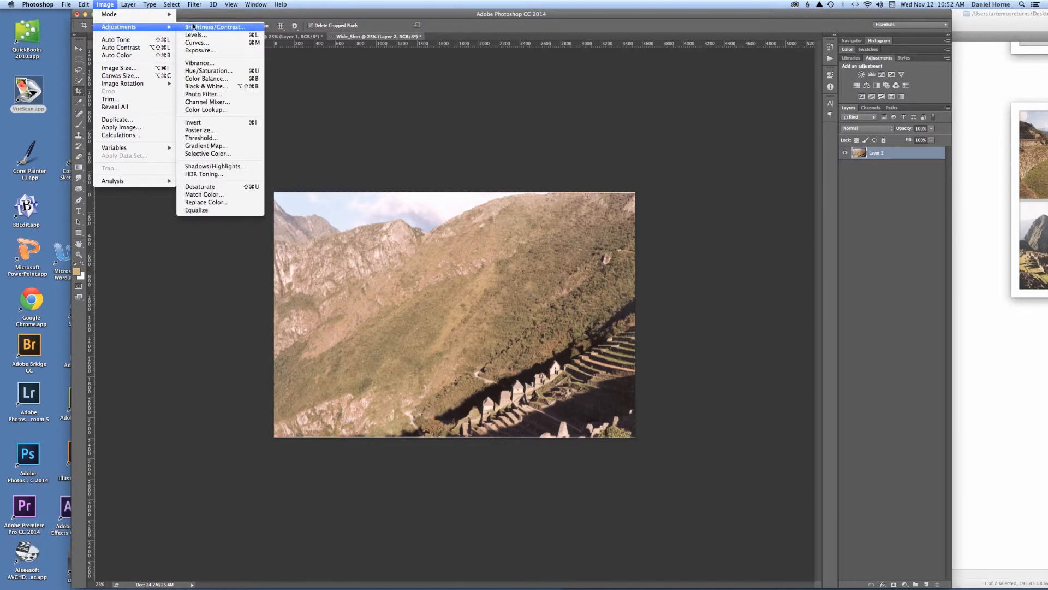
left_click(206, 79)
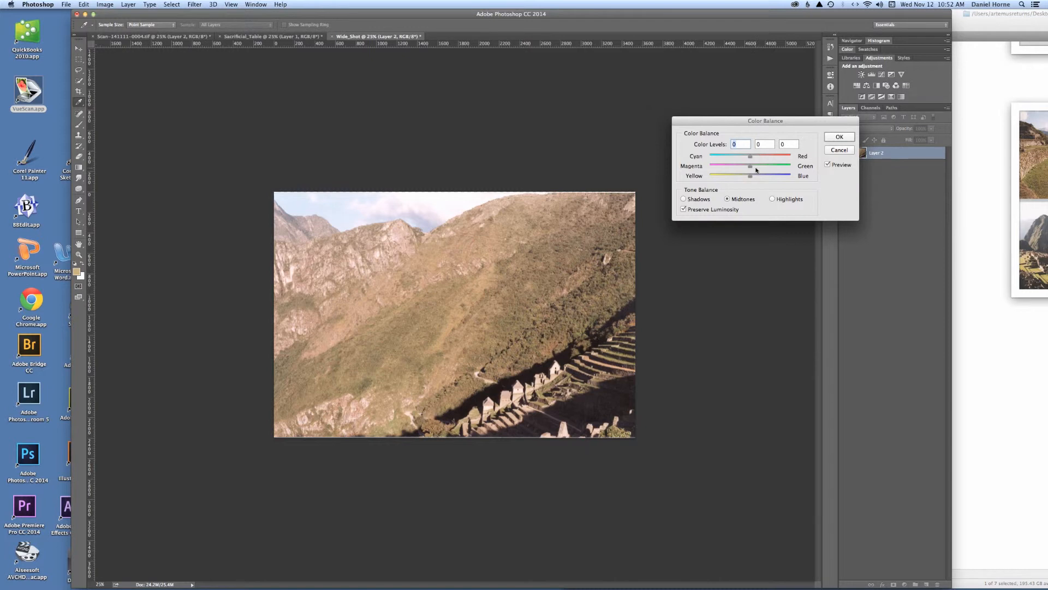
left_click_drag(751, 169, 756, 168)
key("Tab")
left_click_drag(750, 176, 750, 177)
key("Tab")
type("0")
- Set the highlights' yellow-blue level to +16, nudge the shadows slightly toward red, and apply the color balance
left_click(772, 199)
mouse_move(751, 175)
left_mouse_down()
mouse_move(782, 173)
mouse_move(757, 175)
left_mouse_up()
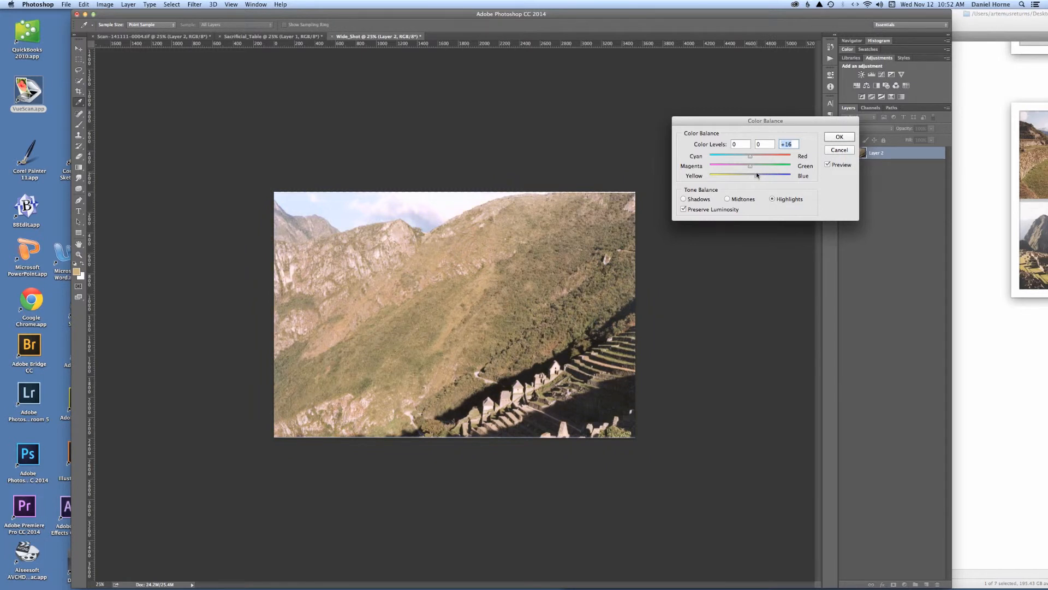
left_click(683, 199)
left_click_drag(751, 158, 753, 158)
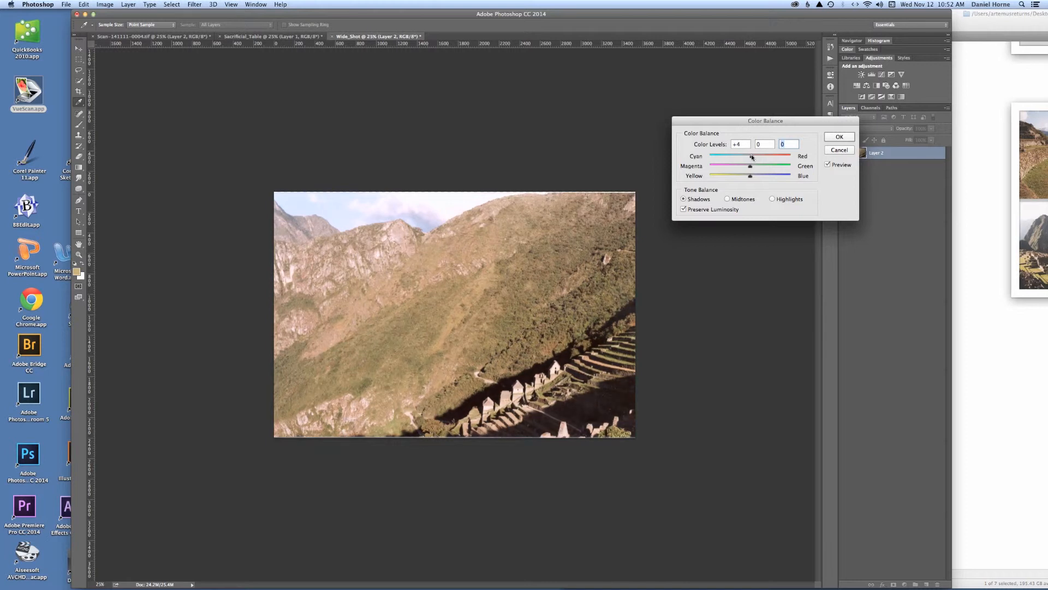
left_click_drag(753, 157, 752, 157)
left_click(841, 137)
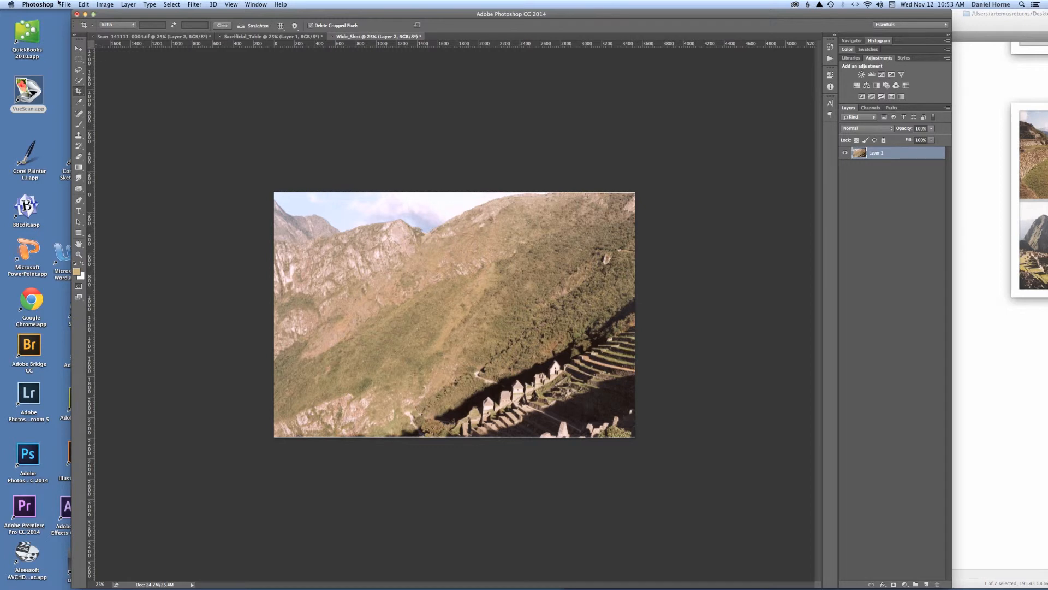
- Free-transform the mountain layer to about 102% height so it extends past the upper and lower canvas edges, and apply it
key("super+t")
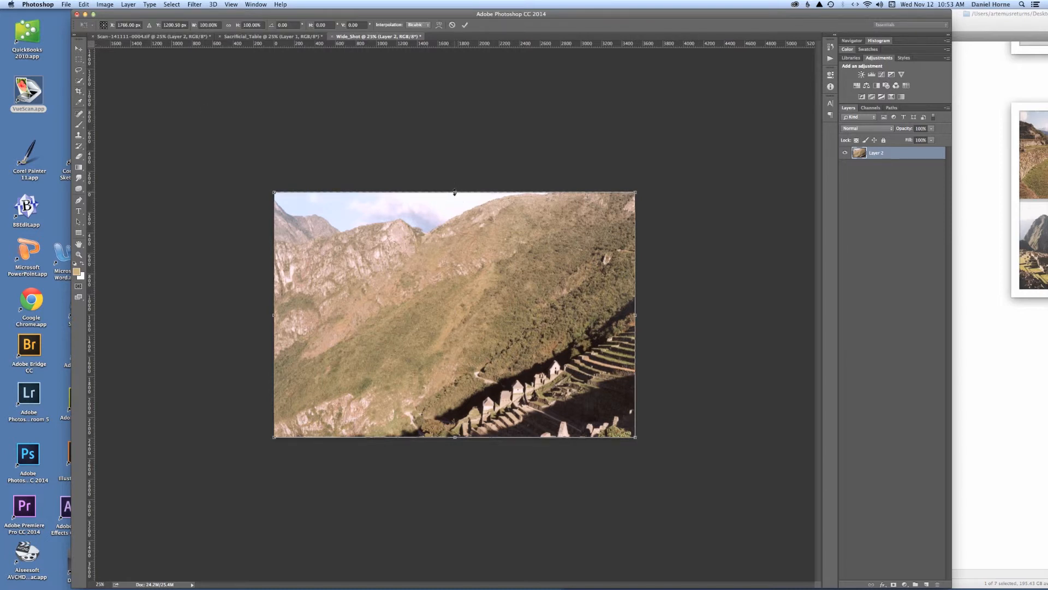
left_click_drag(455, 192, 455, 190)
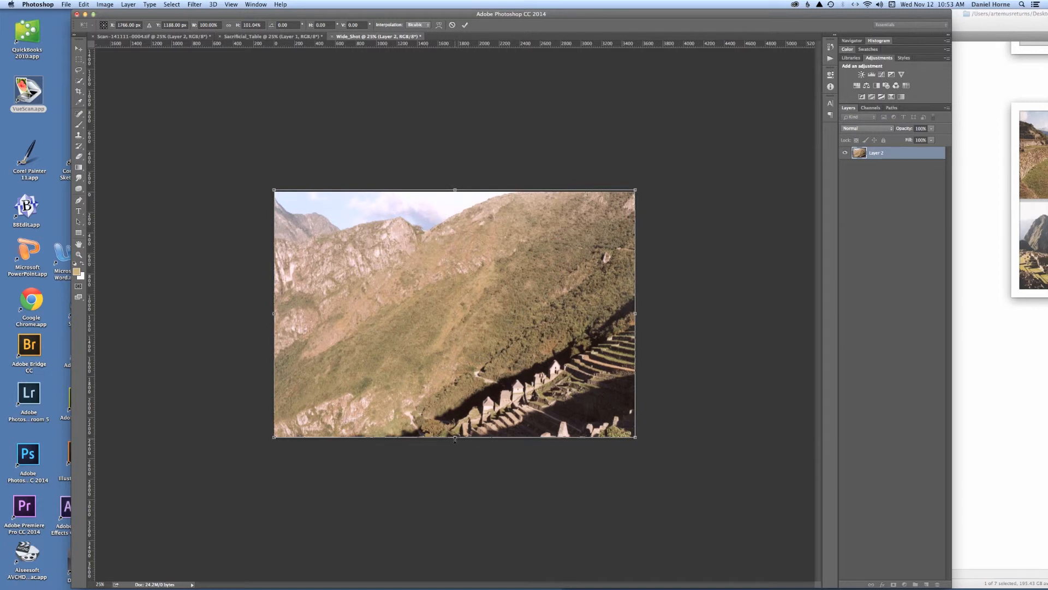
left_click_drag(455, 438, 455, 440)
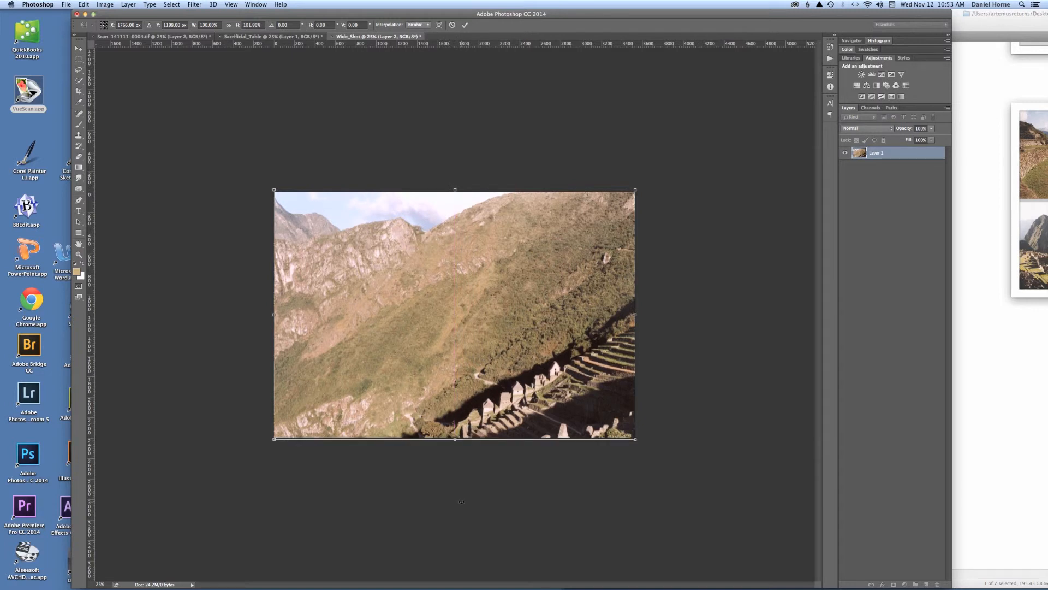
key("Return")
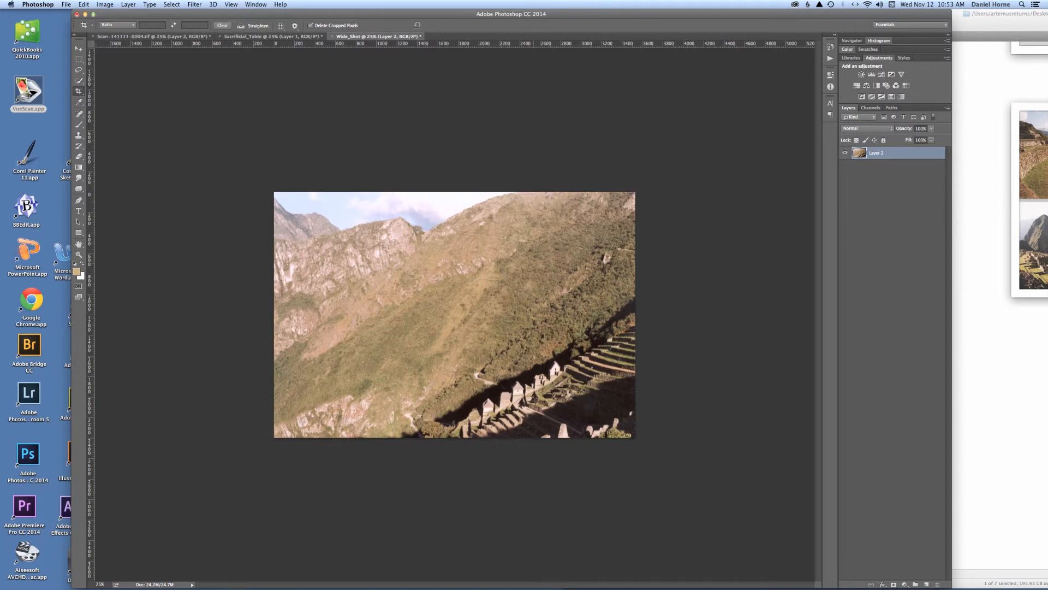
- Open Smart Sharpen for the mountain photo and show the uppermost stone house above the terraces in its preview
scroll(537, 399, "up", 3)
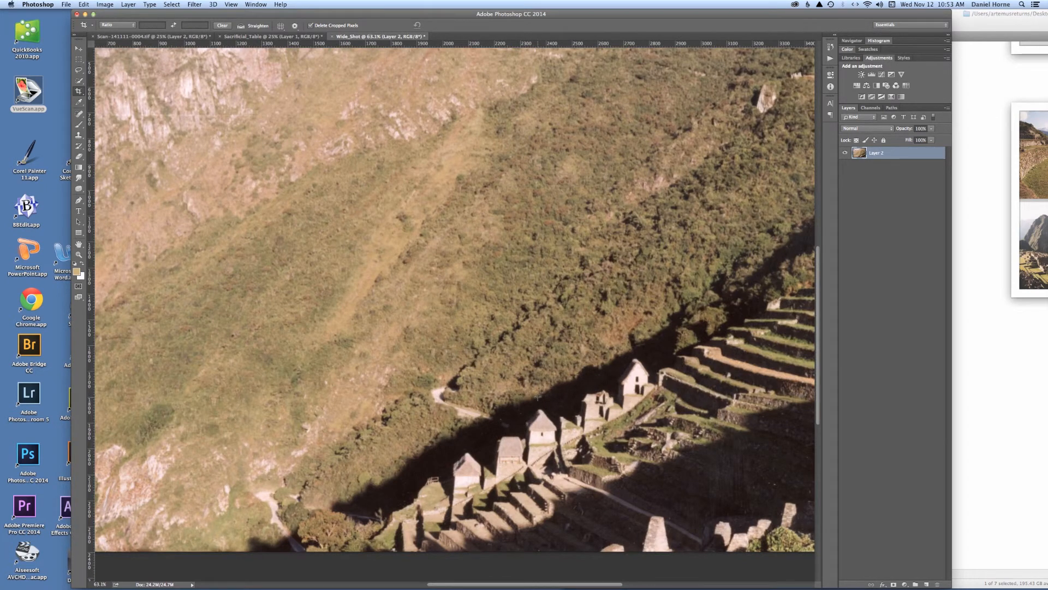
scroll(538, 397, "down", 2)
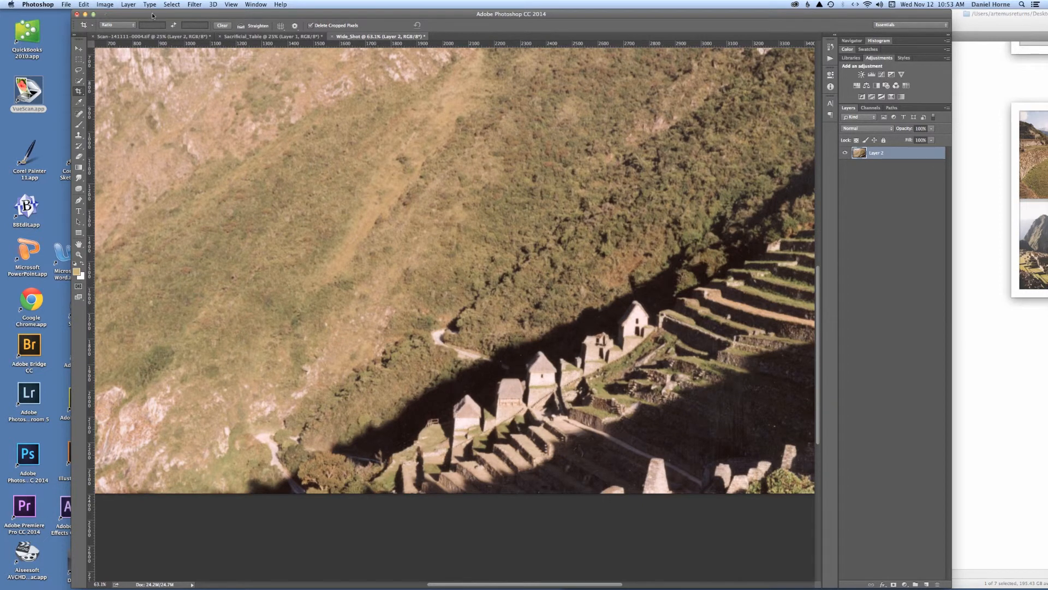
left_click(180, 5)
mouse_move(195, 4)
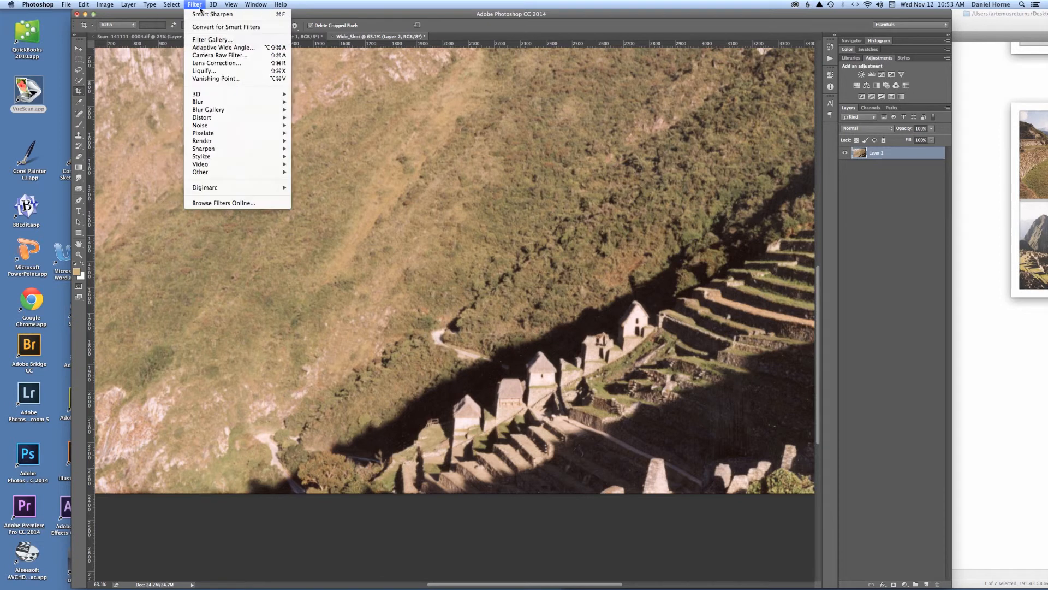
mouse_move(218, 150)
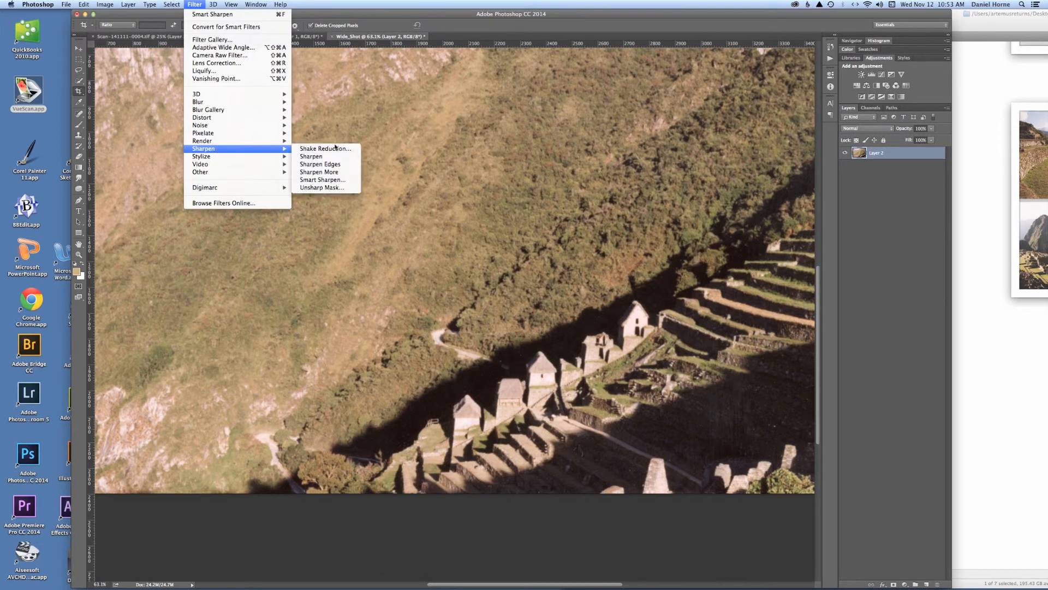
left_click(322, 179)
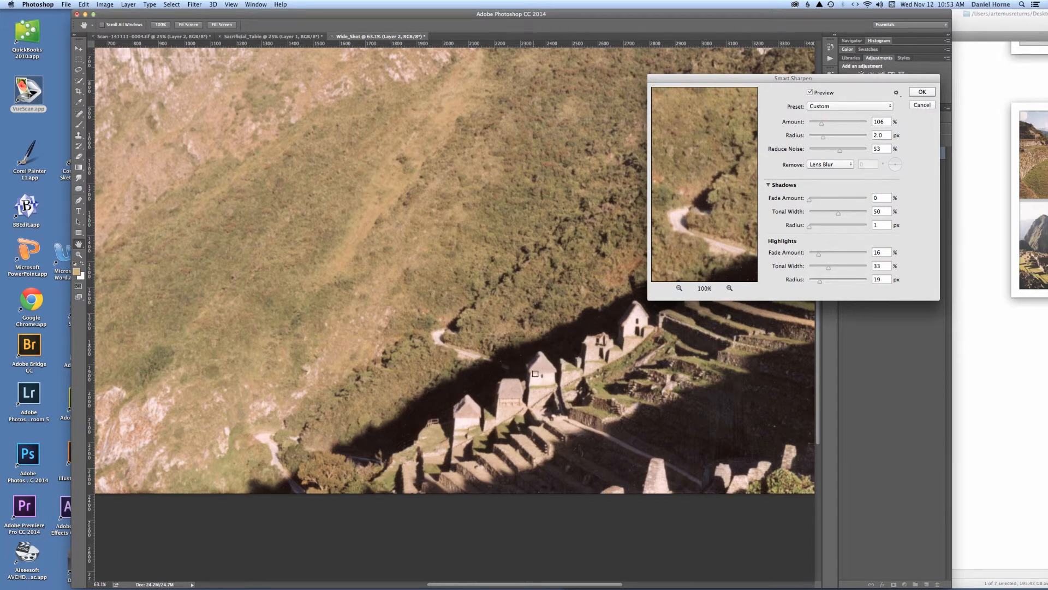
left_click(638, 330)
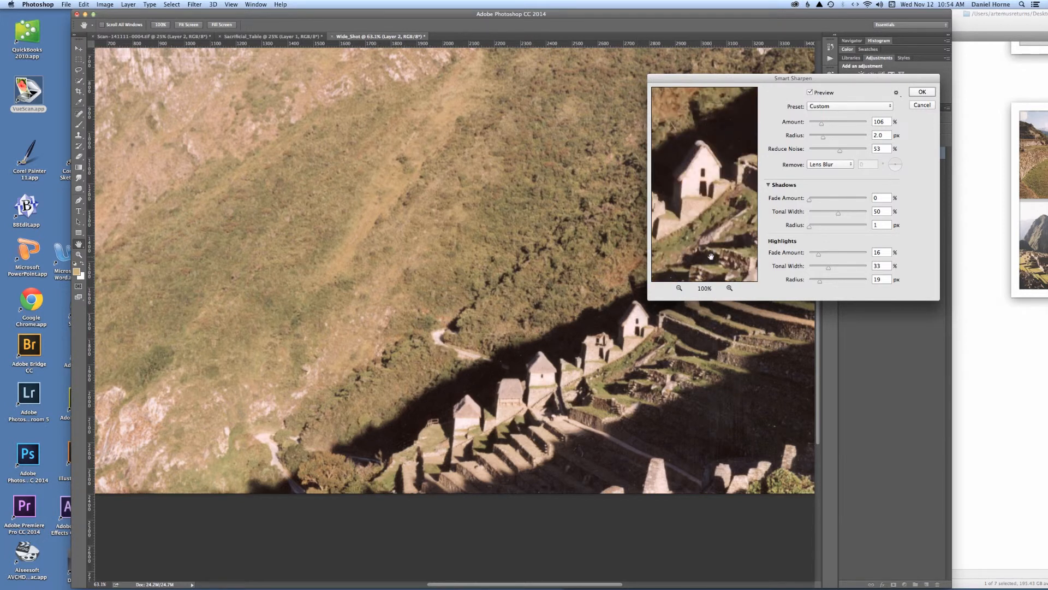
- Set the Smart Sharpen amount to 200%, raise its radius slightly, and apply the sharpening to the mountain photo
left_click_drag(821, 125, 832, 124)
left_click_drag(819, 136, 830, 137)
key("Up")
left_click(834, 127)
type("200")
left_click(922, 93)
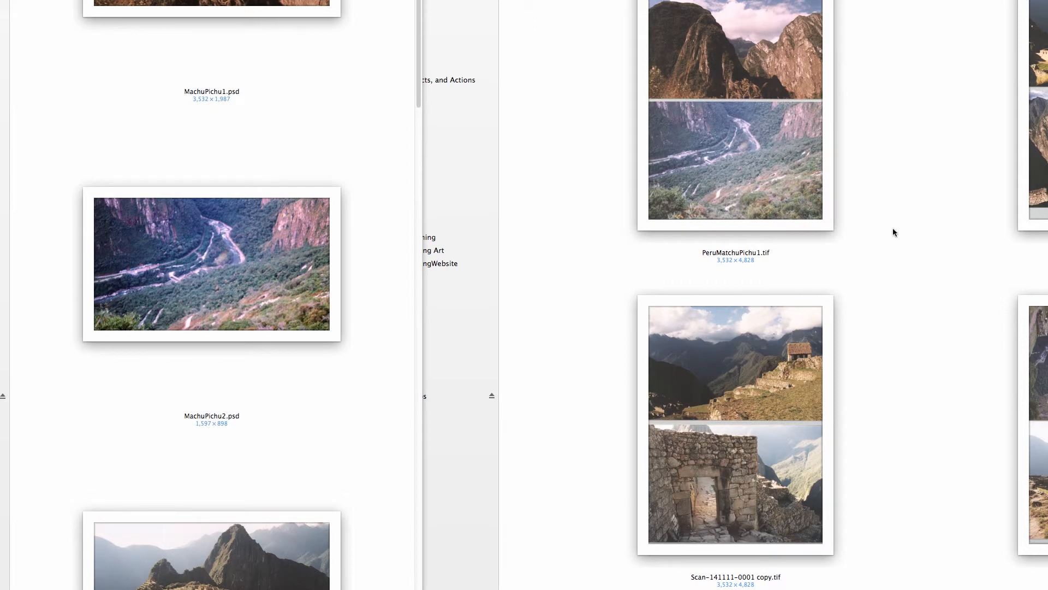
- Switch to Finder and compare the corrected photos MachuPichu1.psd through MachuPichu4.psd with the original scans, including PeruMatchuPichu1.tif
scroll(893, 229, "down", 4)
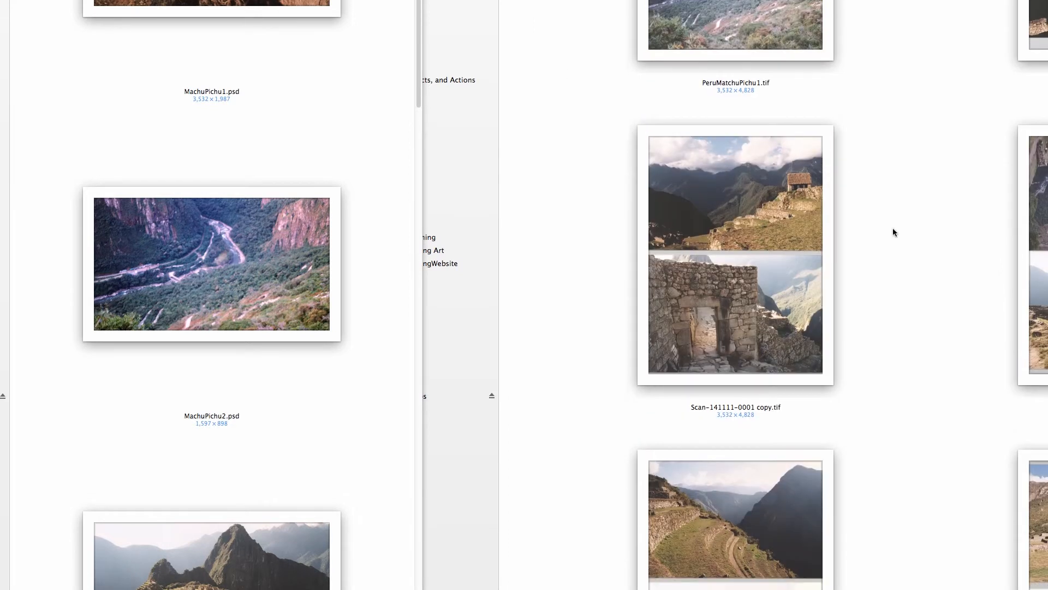
scroll(262, 102, "up", 3)
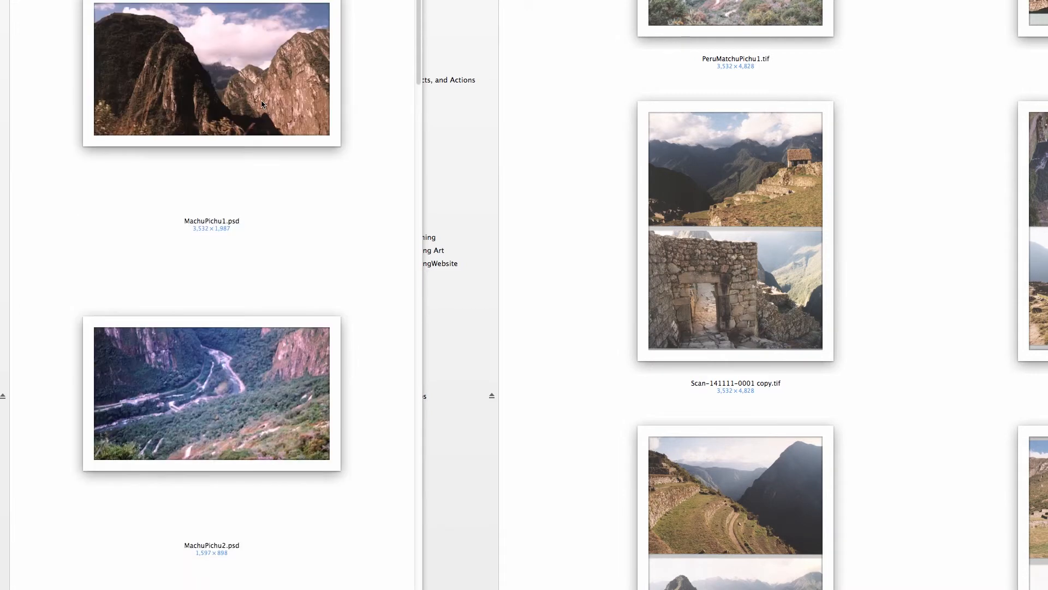
scroll(595, 170, "up", 4)
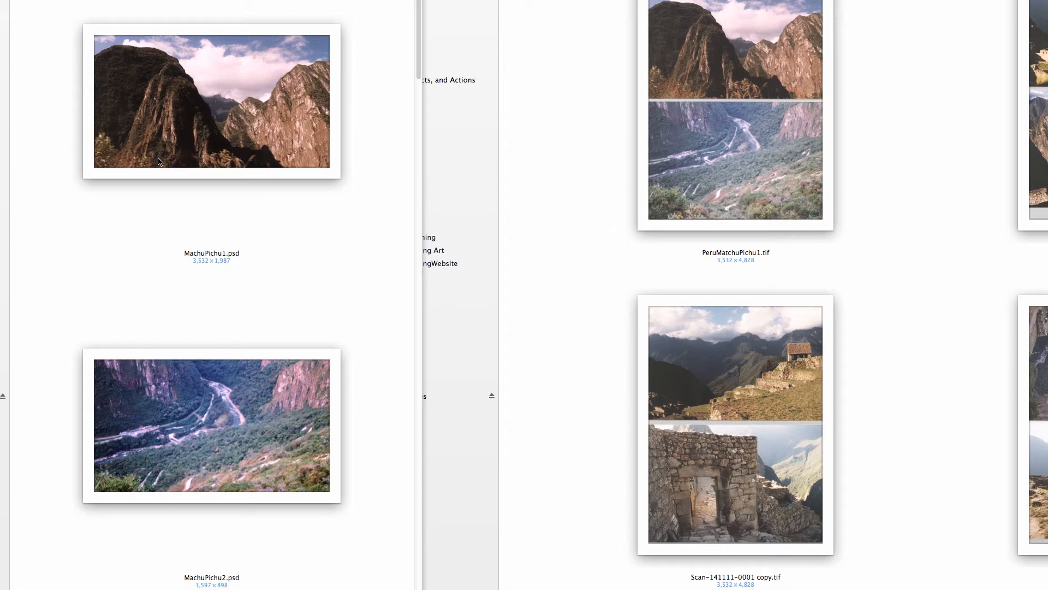
scroll(206, 224, "down", 5)
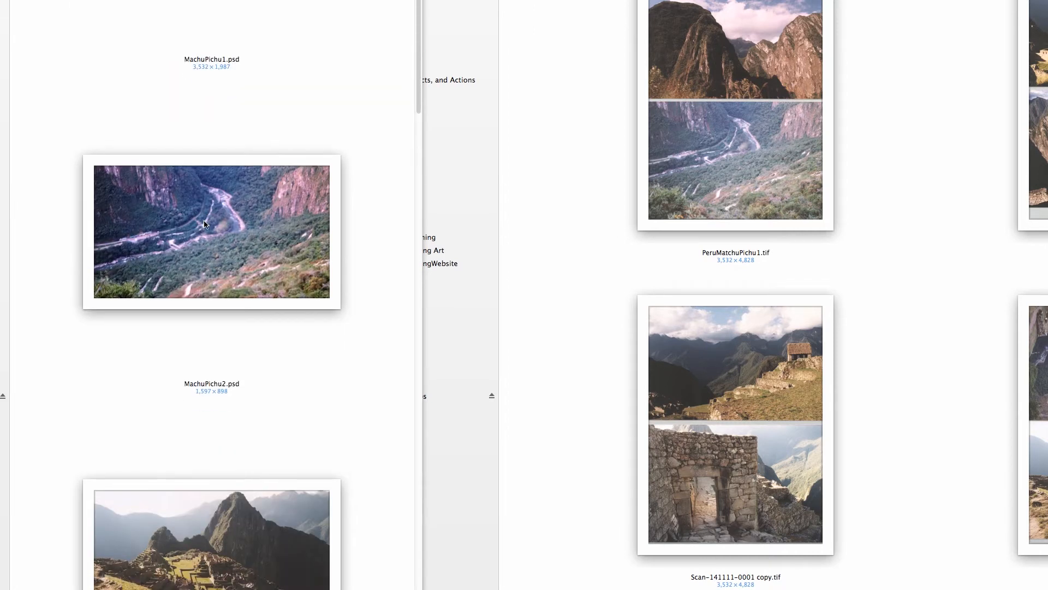
scroll(205, 224, "down", 3)
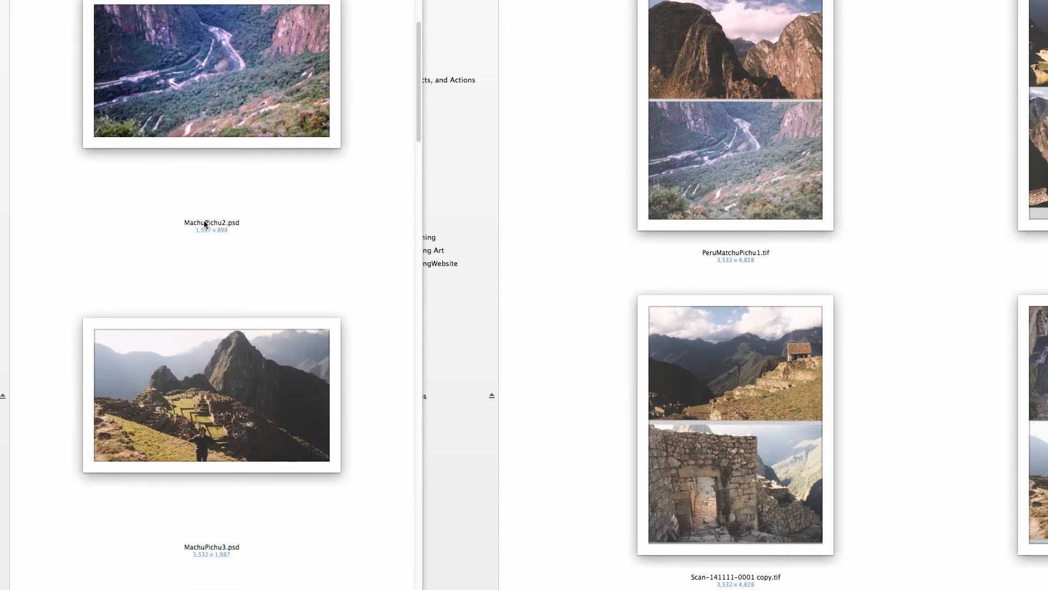
scroll(639, 185, "down", 3)
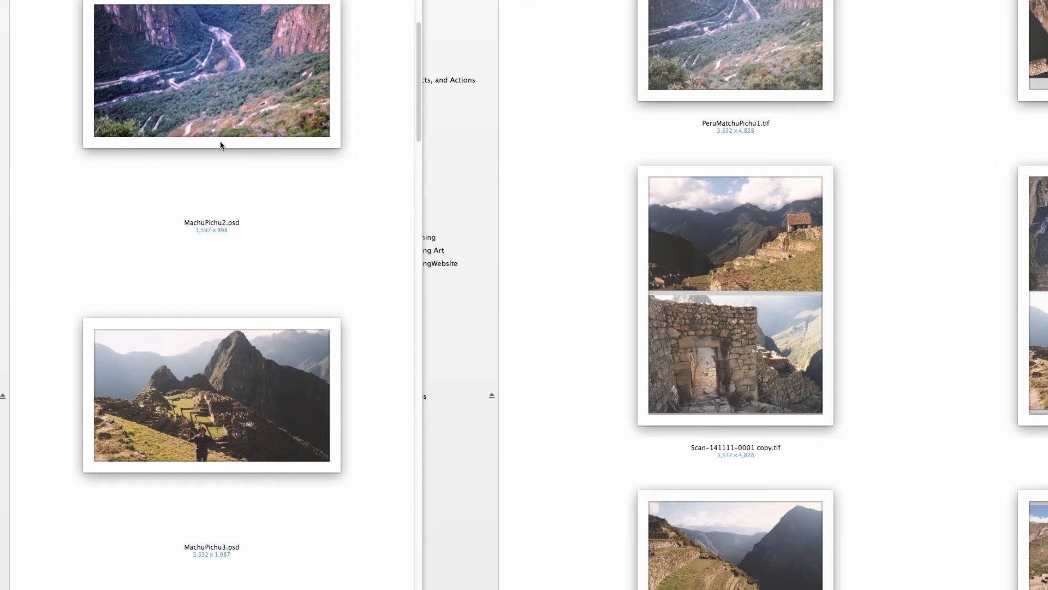
scroll(220, 142, "down", 5)
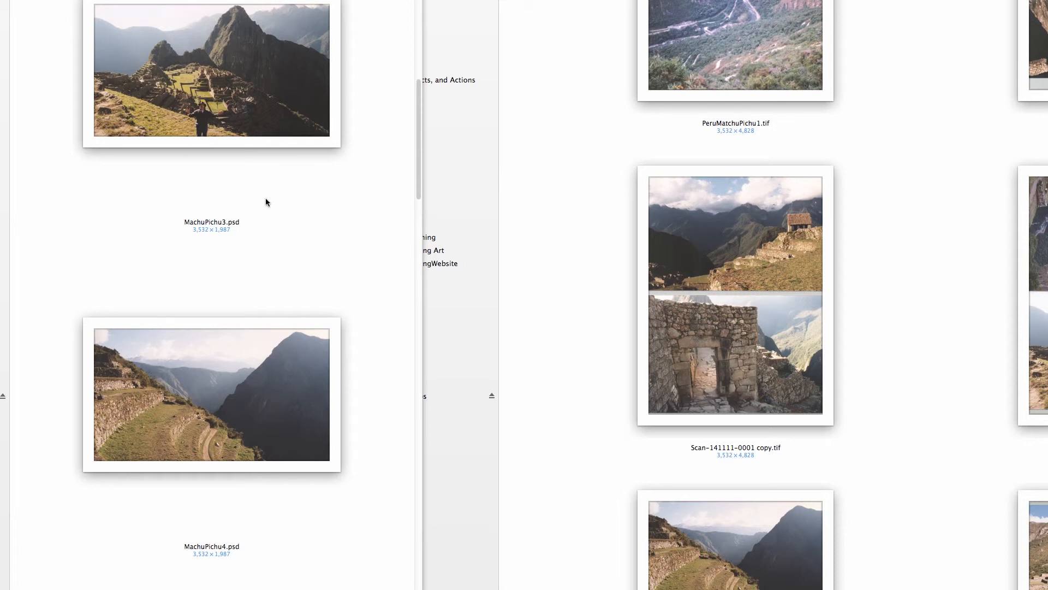
scroll(266, 202, "down", 3)
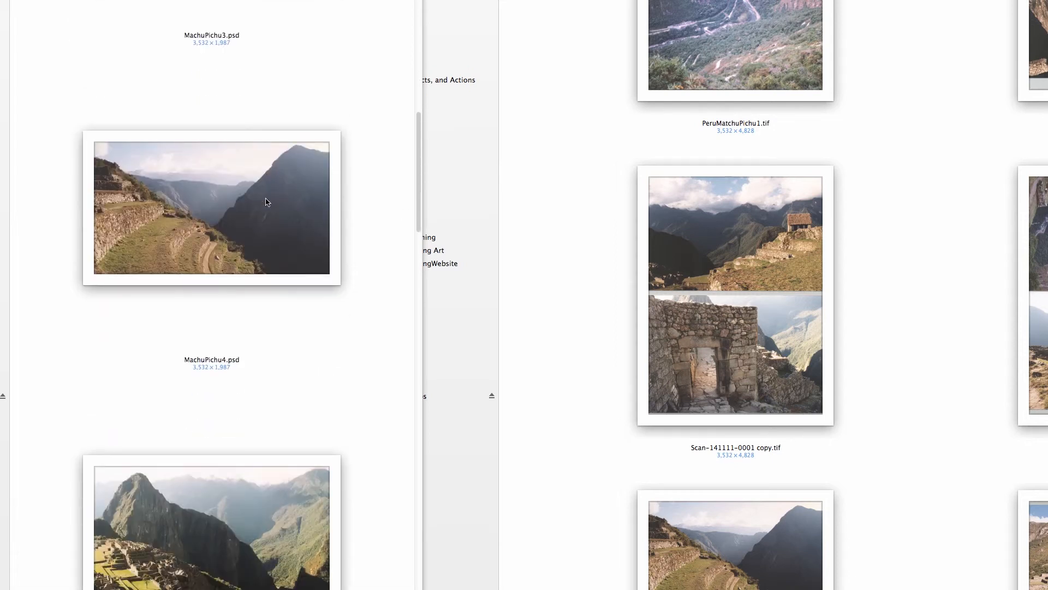
scroll(266, 202, "down", 8)
scroll(266, 201, "down", 6)
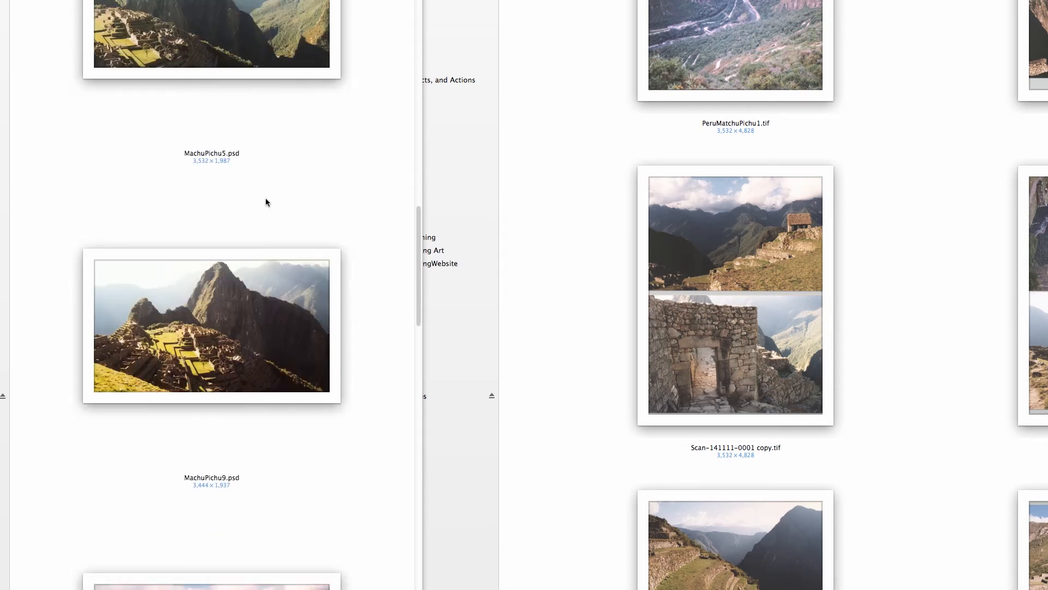
scroll(266, 202, "down", 2)
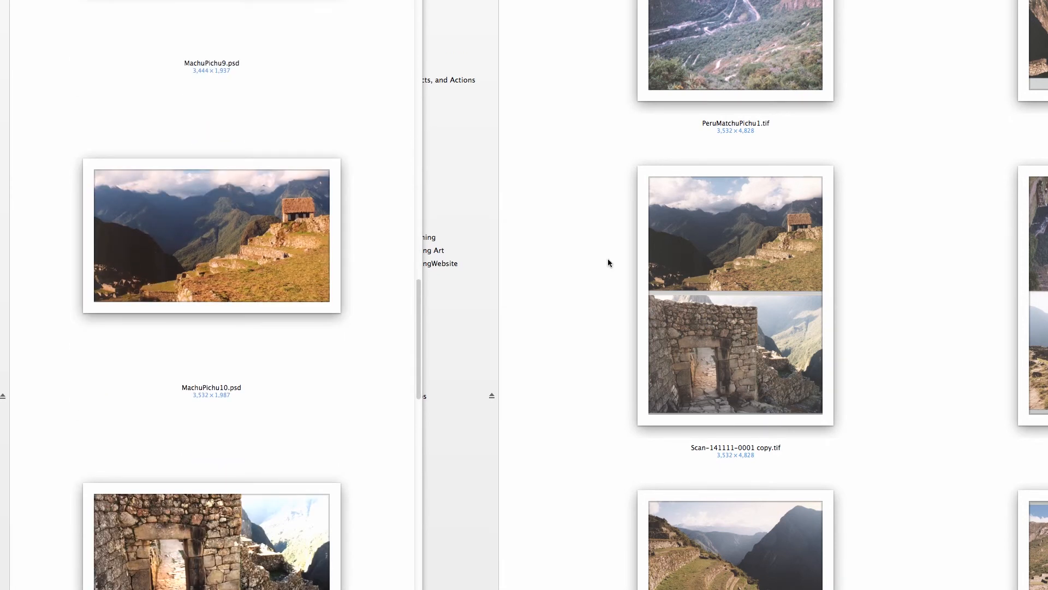
scroll(608, 260, "down", 6)
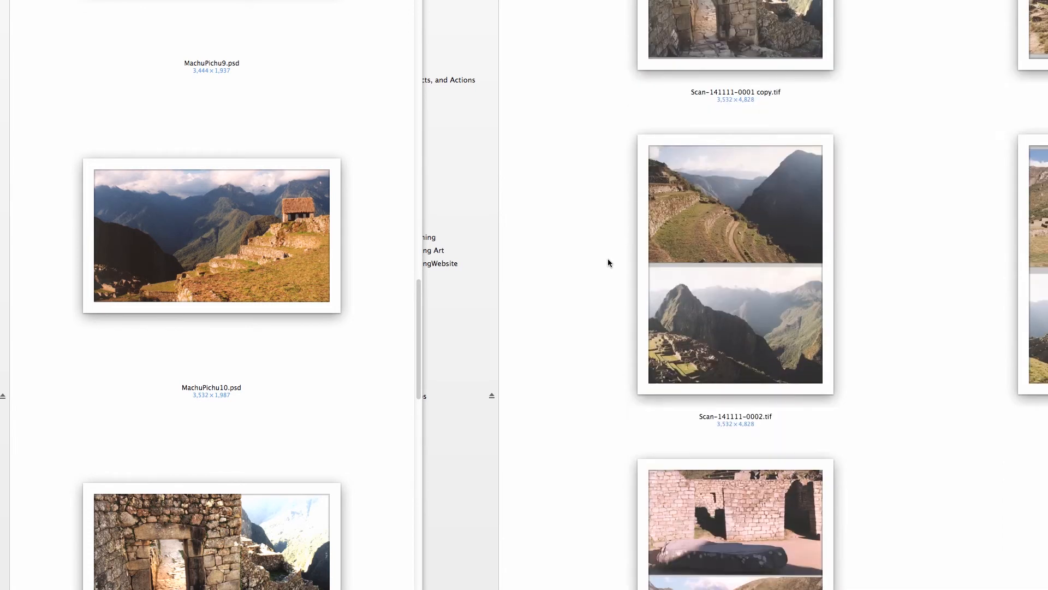
scroll(608, 263, "down", 1)
scroll(608, 263, "down", 1)
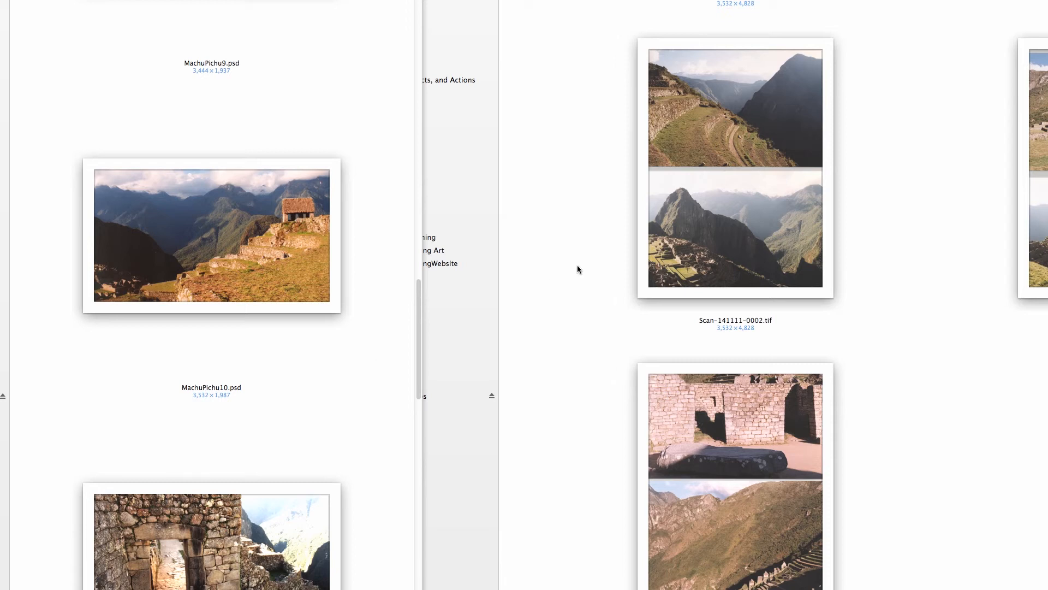
scroll(578, 264, "up", 10)
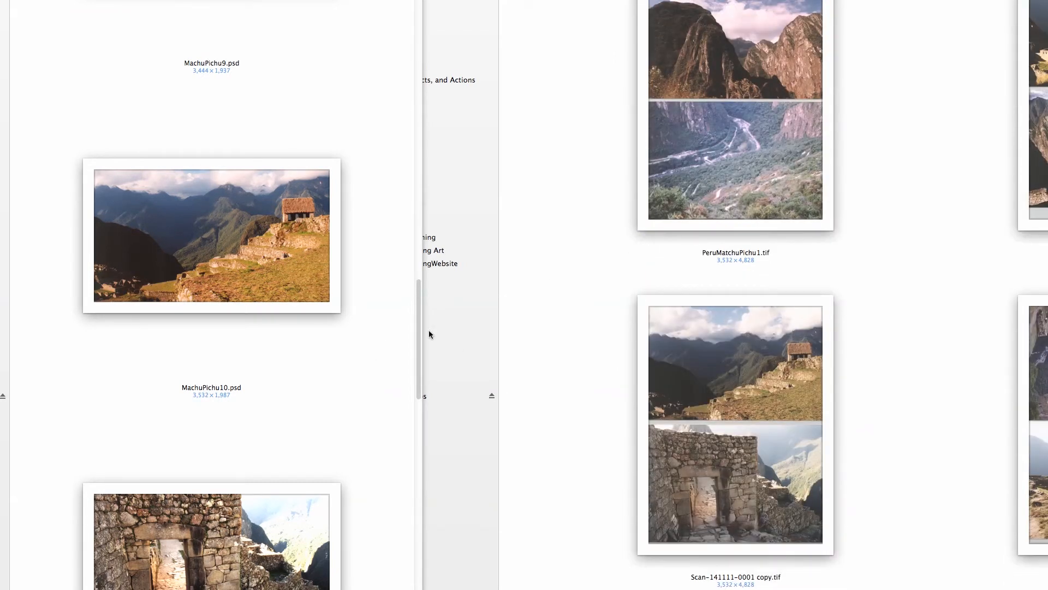
scroll(375, 311, "down", 5)
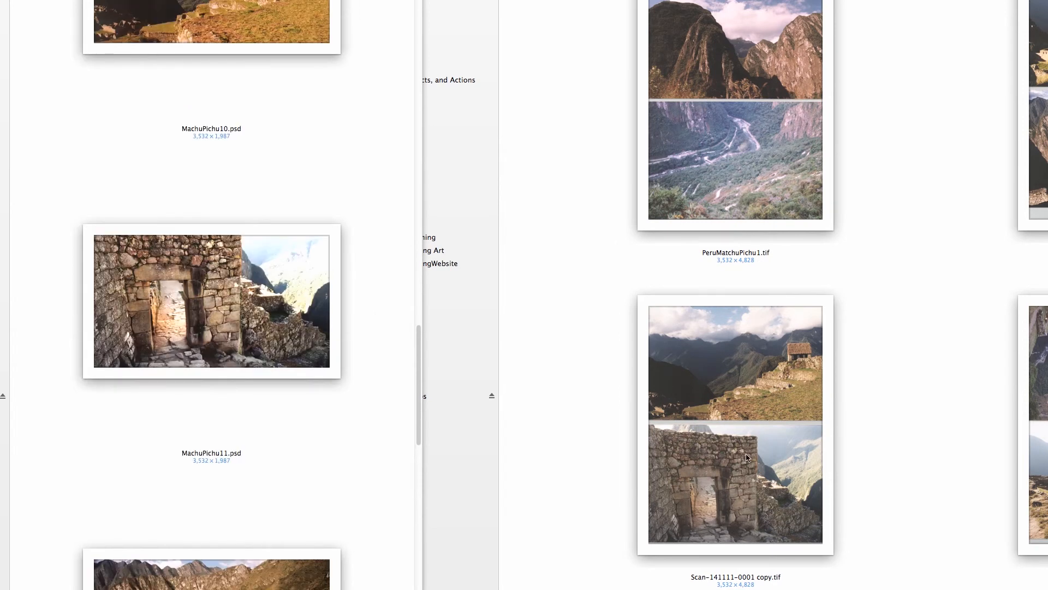
scroll(571, 380, "down", 3)
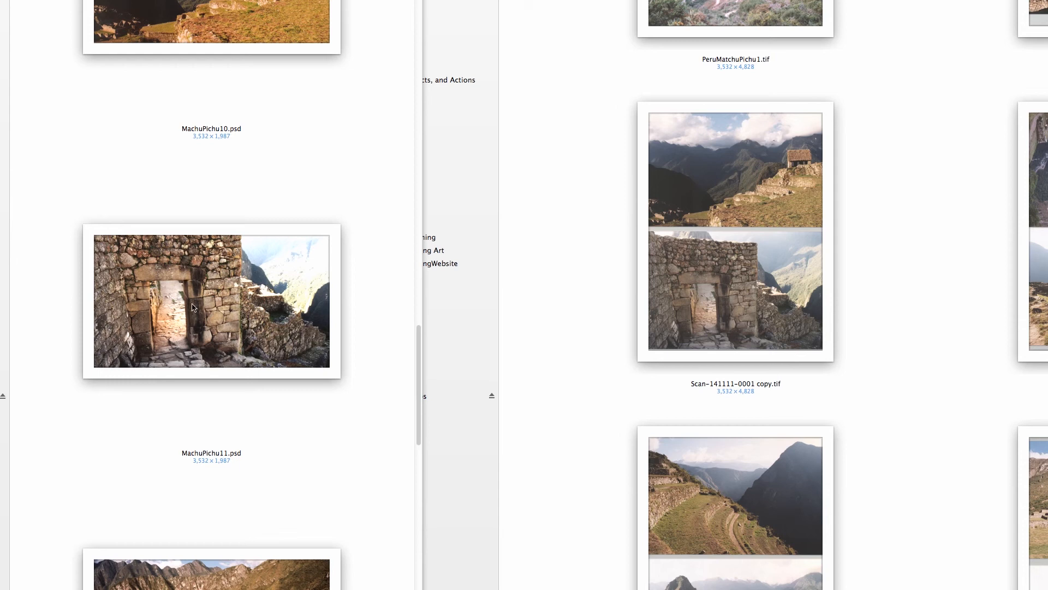
- Compare Sacrificial_Table.psd and the corrected mountain photo with their original two-photo scan, shifting the scans window for a side-by-side view
scroll(192, 307, "down", 10)
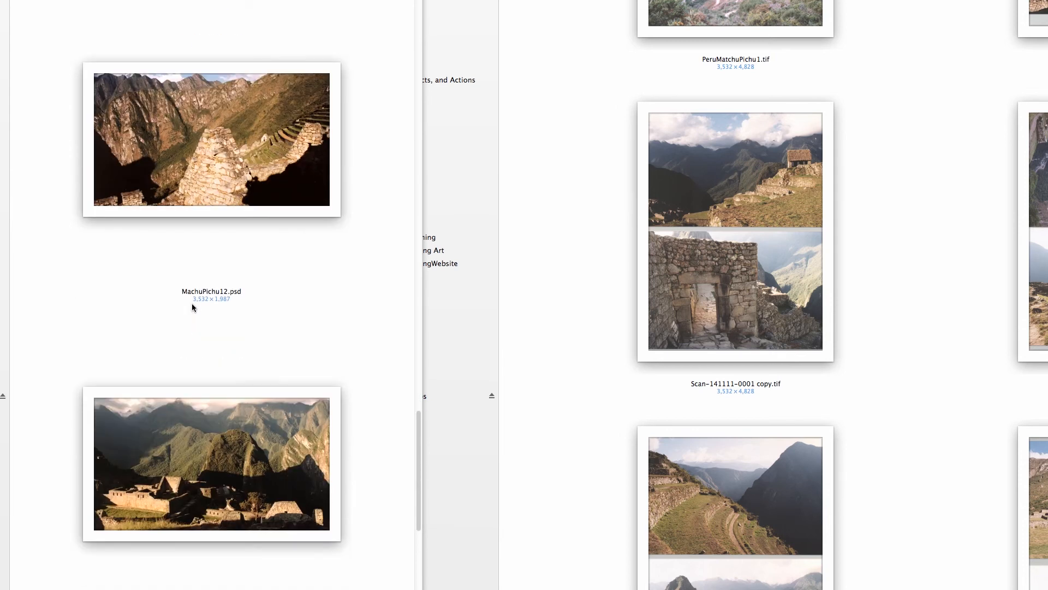
scroll(192, 307, "down", 4)
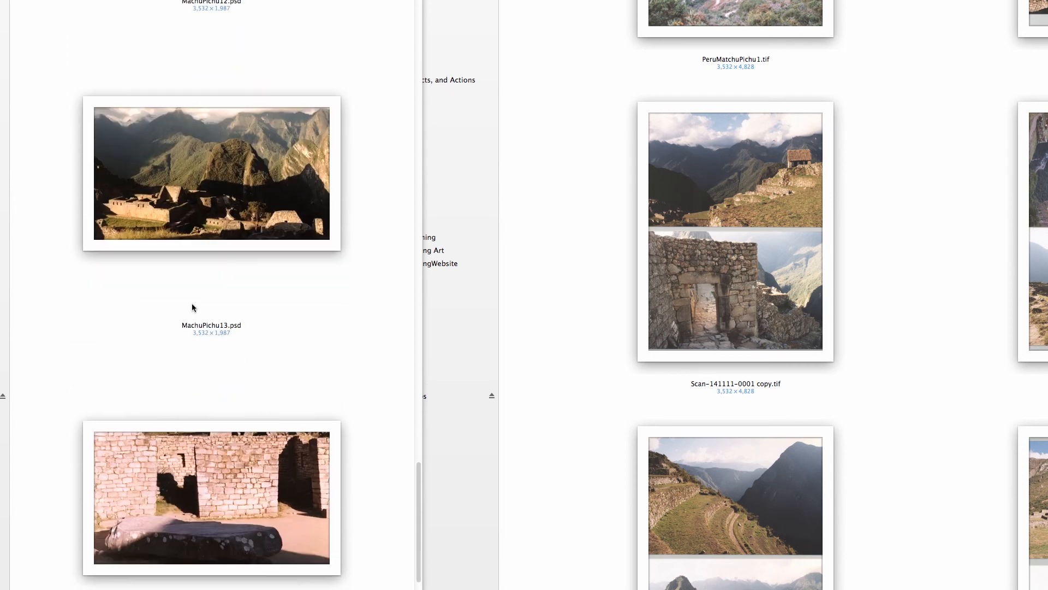
scroll(192, 307, "down", 5)
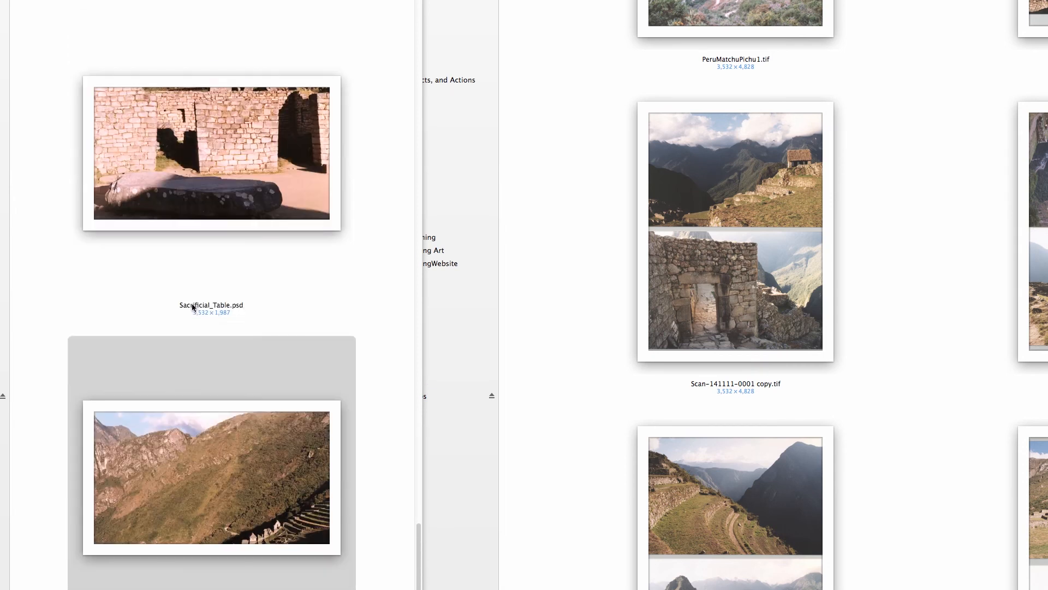
scroll(708, 344, "down", 5)
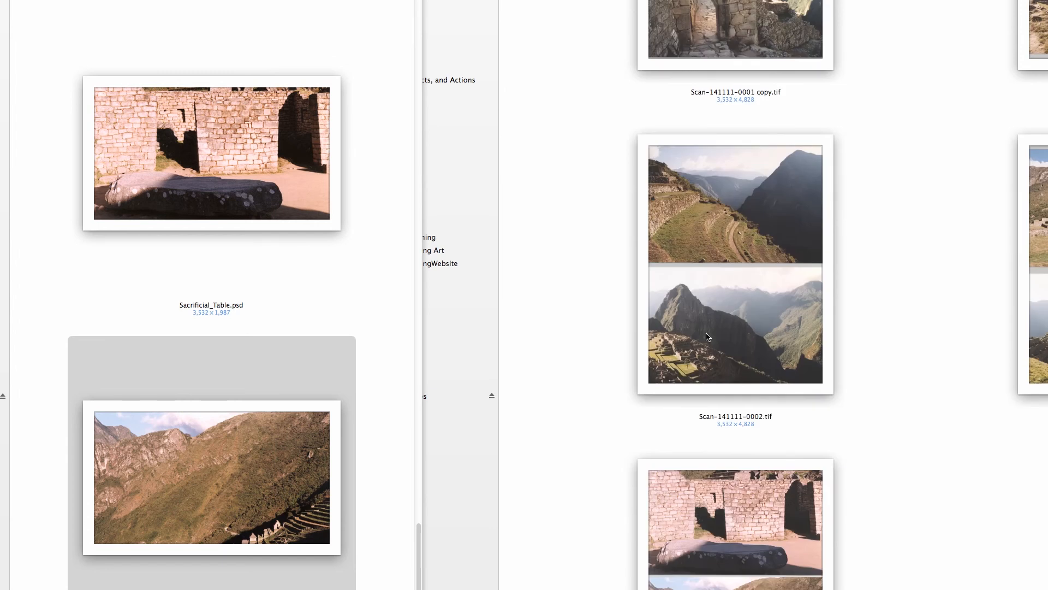
scroll(708, 337, "down", 2)
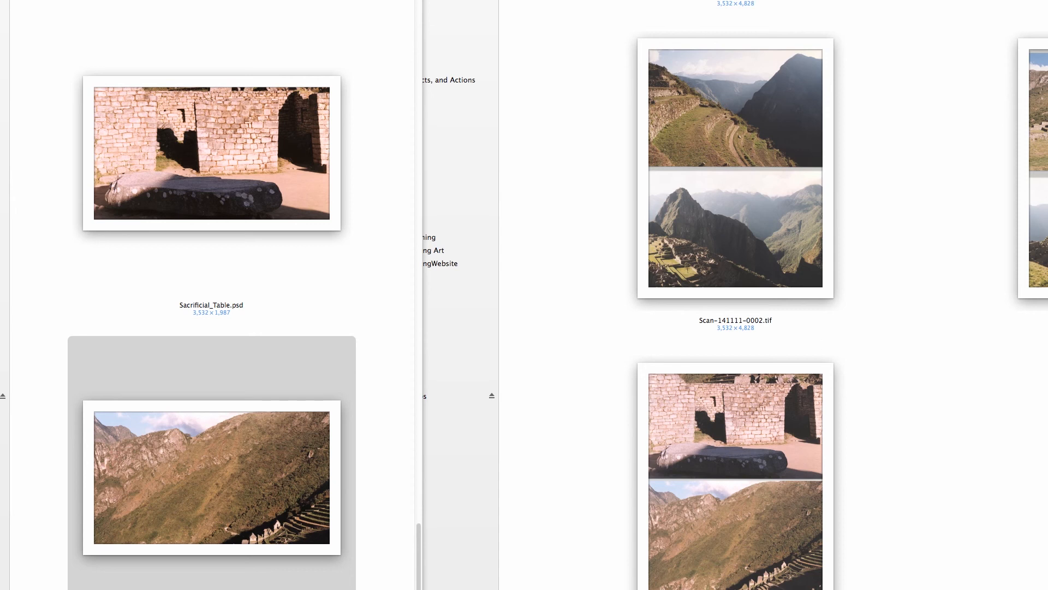
left_click_drag(546, 1, 579, 3)
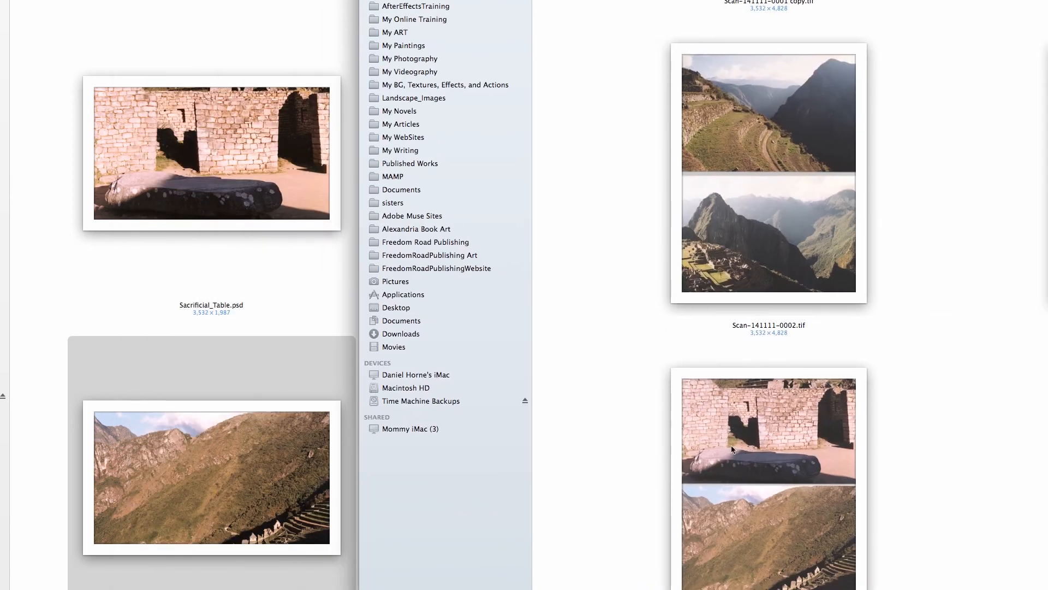